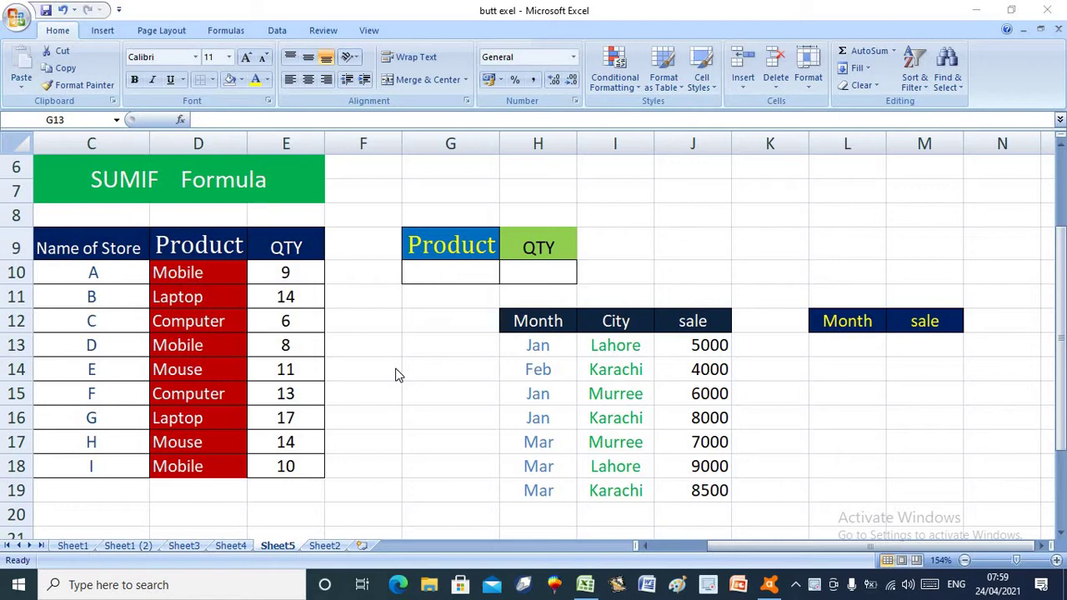
Examine the store, product and QTY columns of the store table and the sale column of the monthly table.
{"action": "left_click", "coordinate": [284, 248]}
{"action": "left_click_drag", "start_coordinate": [285, 248], "coordinate": [288, 467]}
{"action": "left_click", "coordinate": [288, 467]}
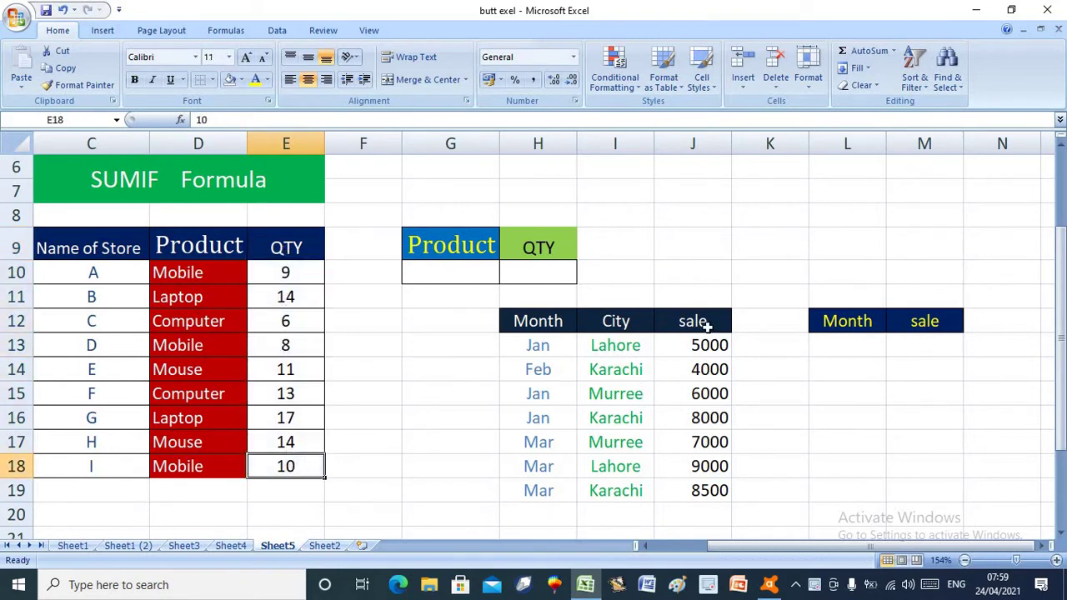
{"action": "left_click_drag", "start_coordinate": [705, 322], "coordinate": [708, 486]}
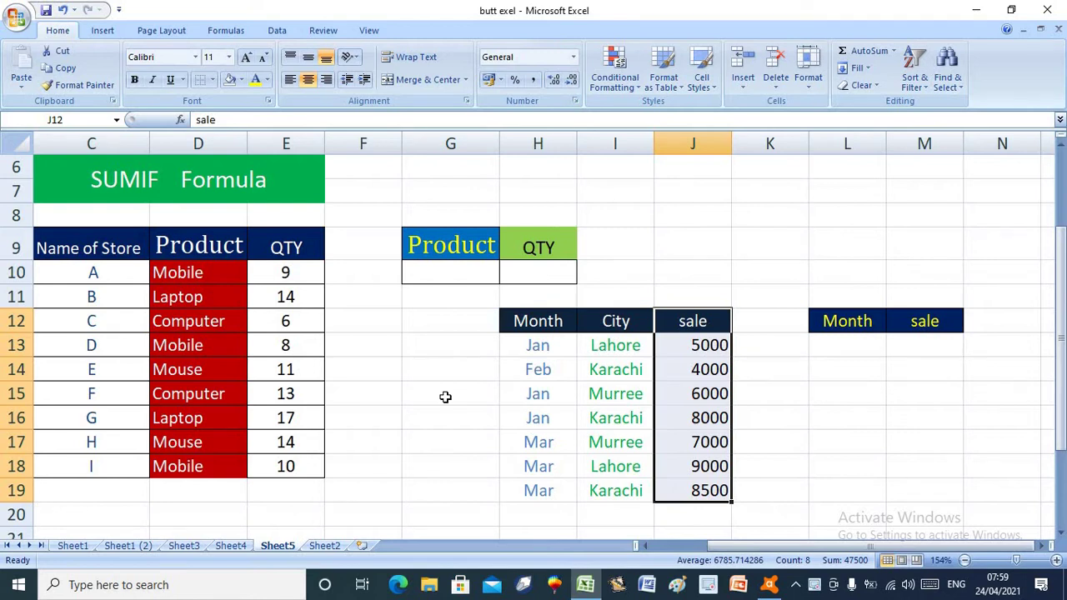
{"action": "left_click", "coordinate": [429, 363]}
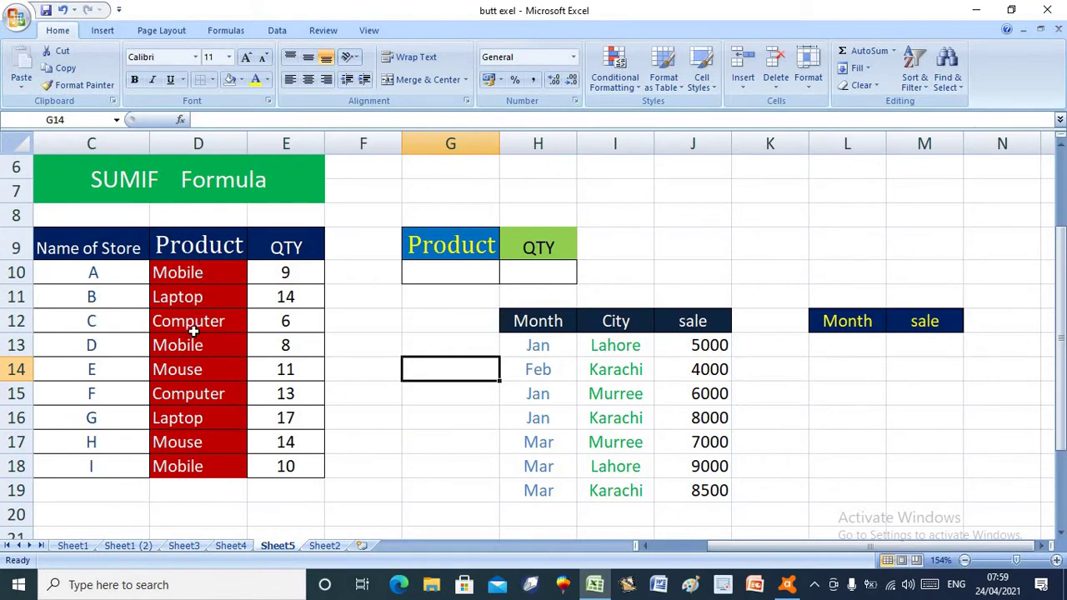
{"action": "left_click_drag", "start_coordinate": [111, 248], "coordinate": [106, 403]}
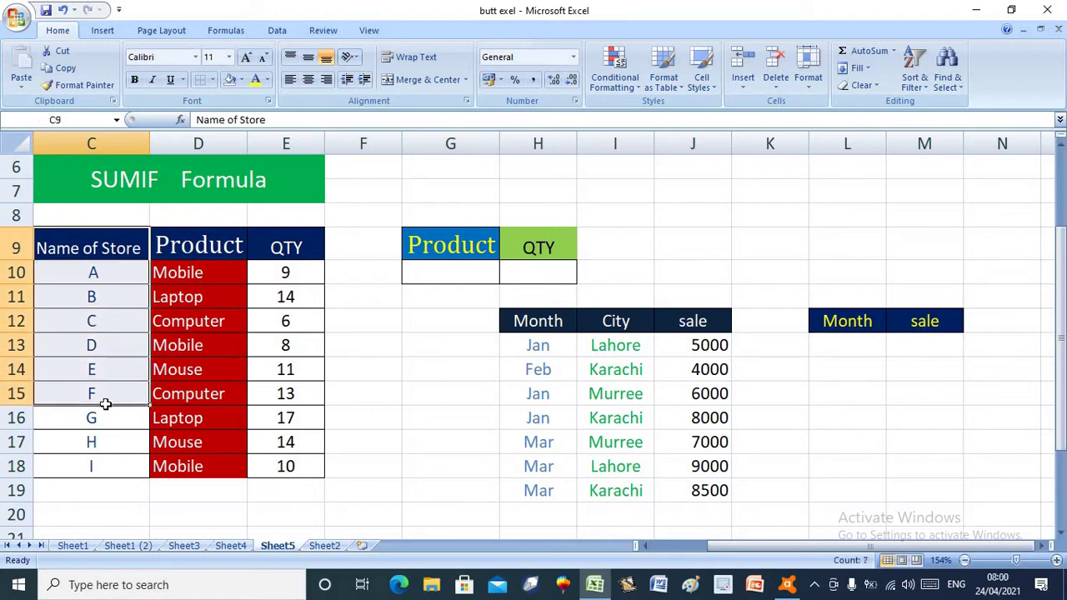
{"action": "left_click", "coordinate": [200, 248]}
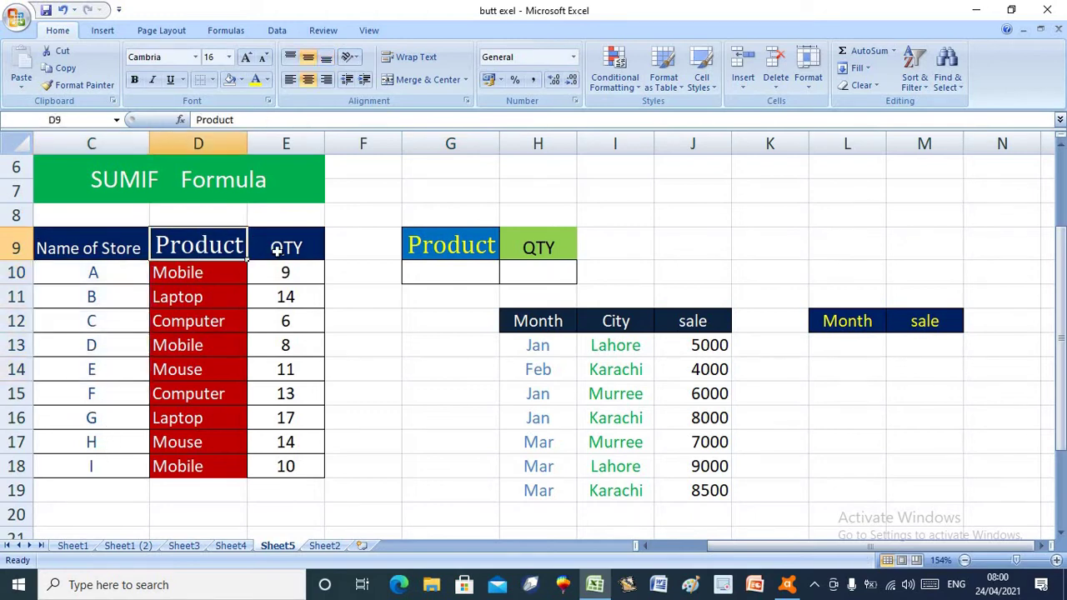
{"action": "left_click", "coordinate": [281, 252]}
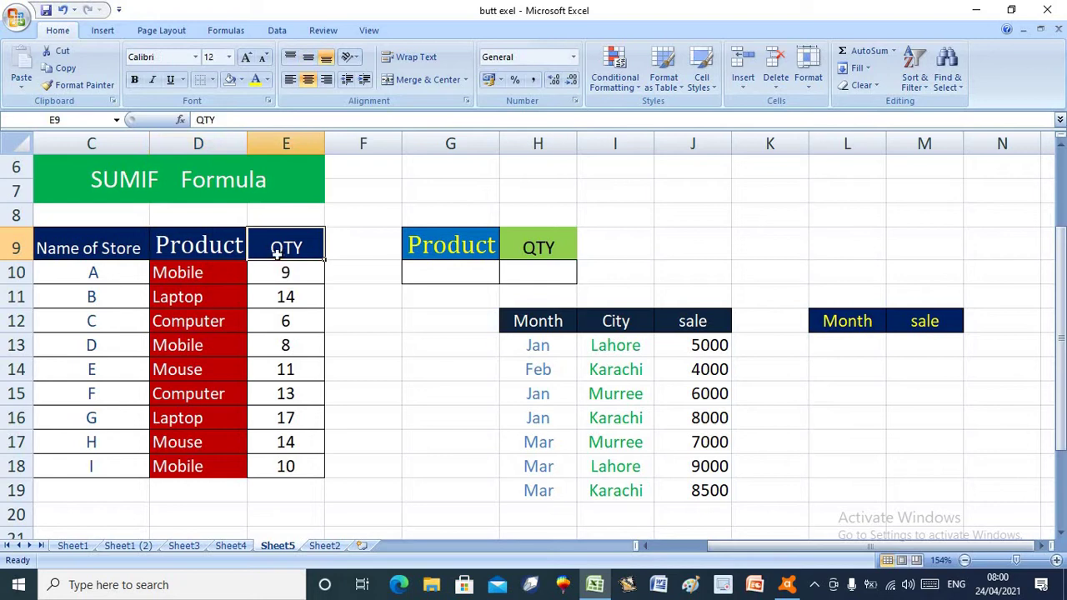
{"action": "left_click", "coordinate": [190, 273]}
Copy the product name Laptop from D11 into G10, under the Product heading of the lookup table.
{"action": "left_click", "coordinate": [190, 301]}
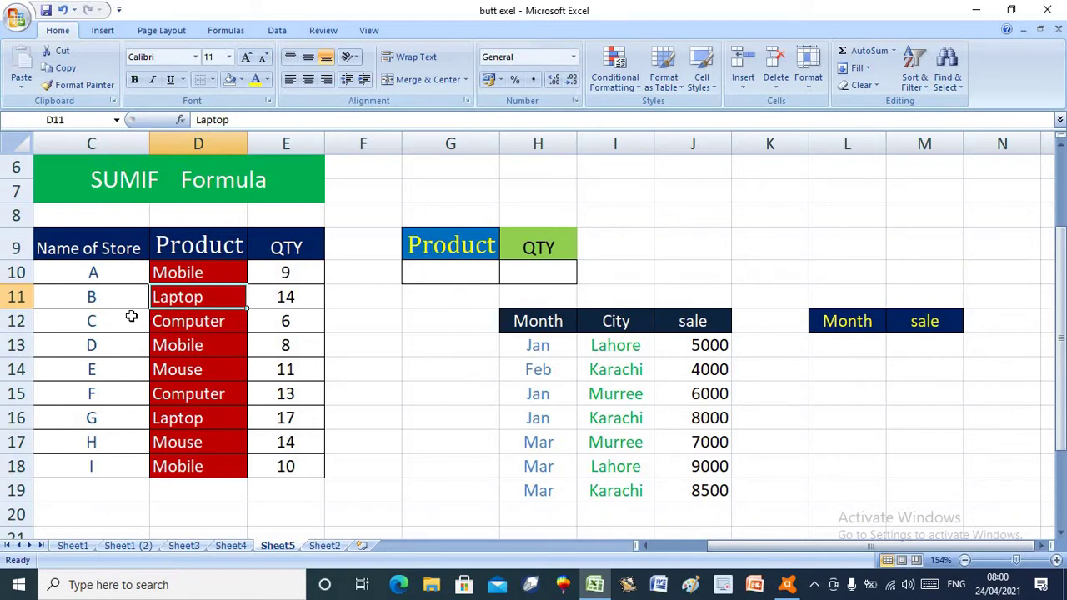
{"action": "right_click", "coordinate": [178, 297]}
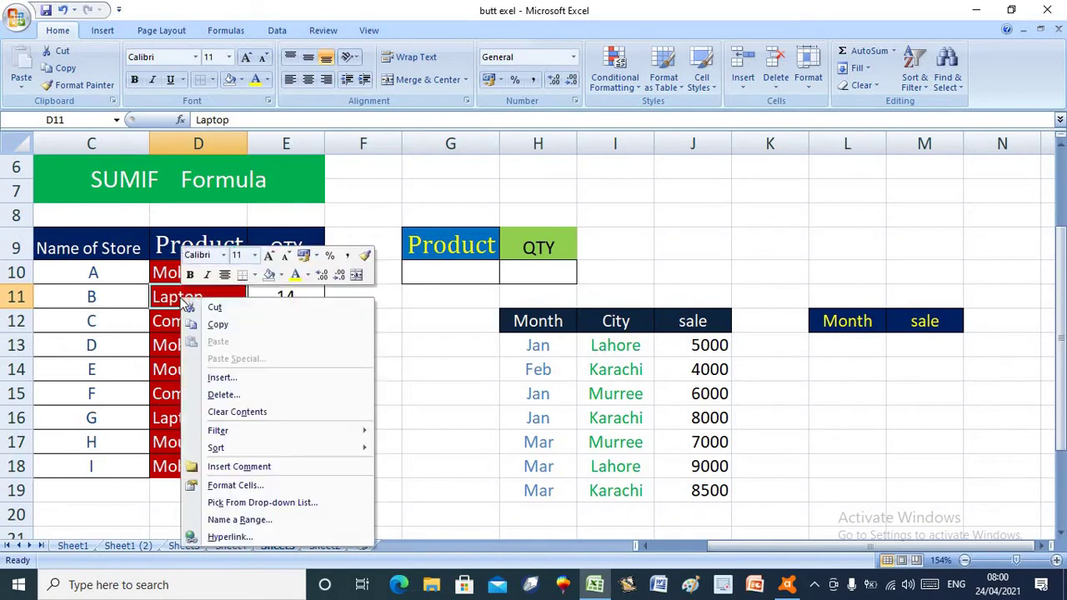
{"action": "left_click", "coordinate": [234, 329]}
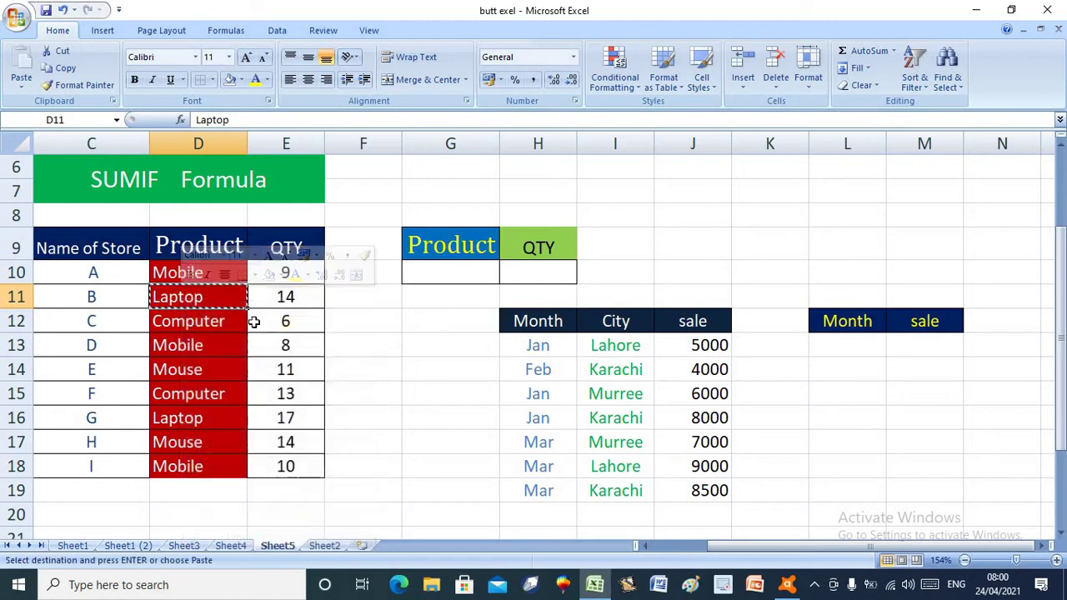
{"action": "left_click", "coordinate": [440, 274]}
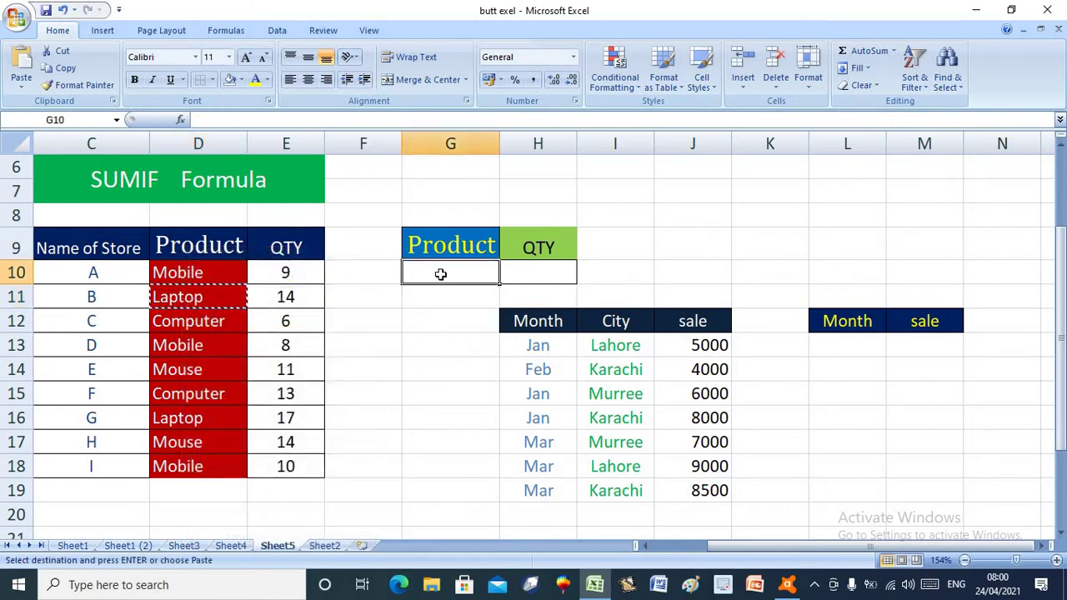
{"action": "right_click", "coordinate": [441, 274]}
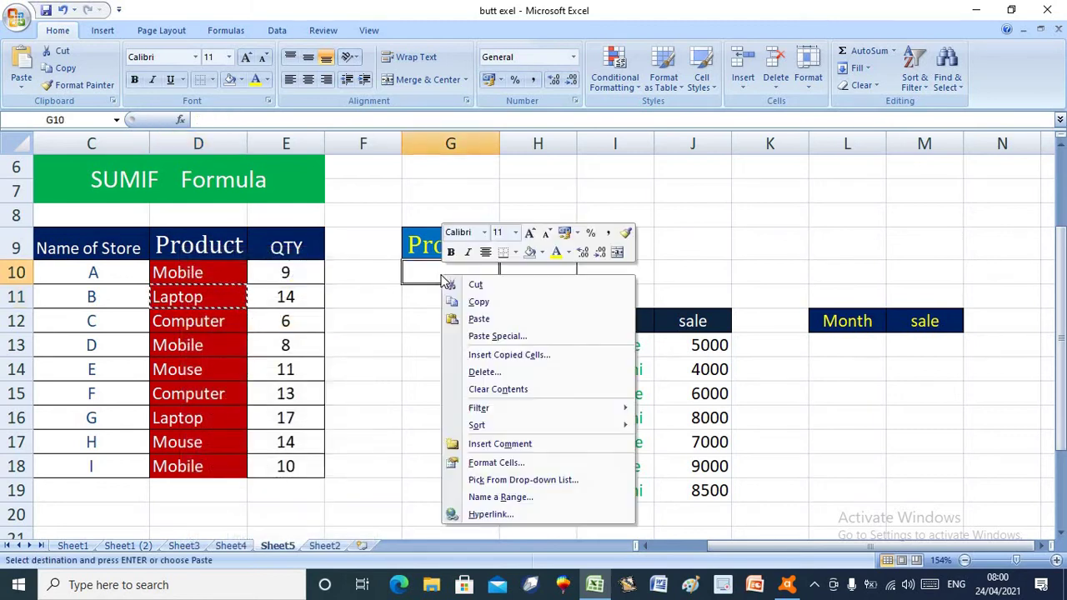
{"action": "left_click", "coordinate": [479, 319]}
{"action": "double_click", "coordinate": [439, 300]}
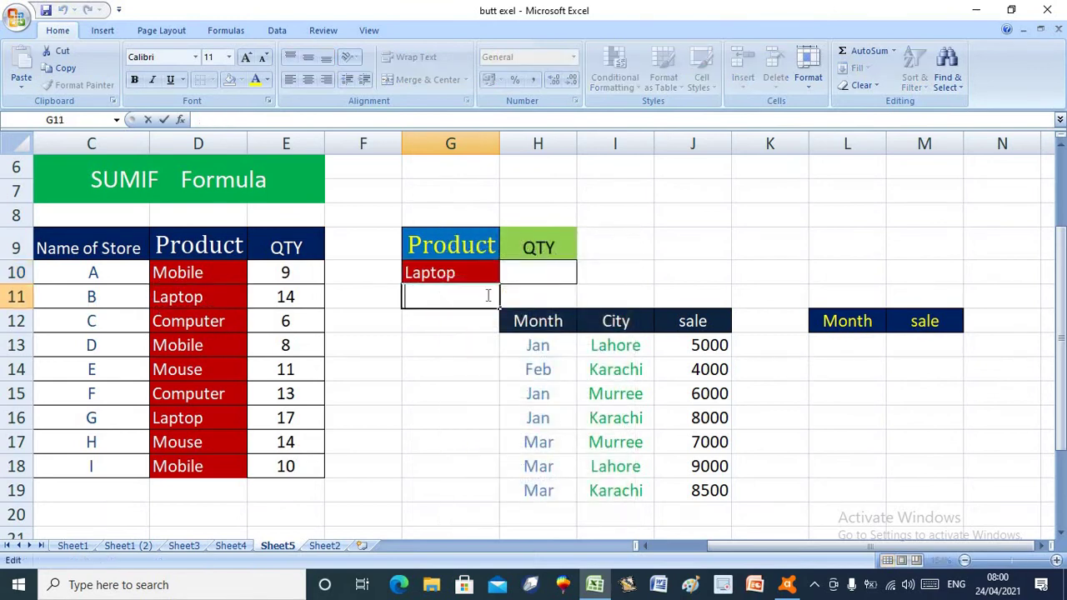
Enter the formula =SUMIF(D10:D18,G10,E10:E18) in H10 to total the quantity of the product named in G10.
{"action": "left_click", "coordinate": [516, 275]}
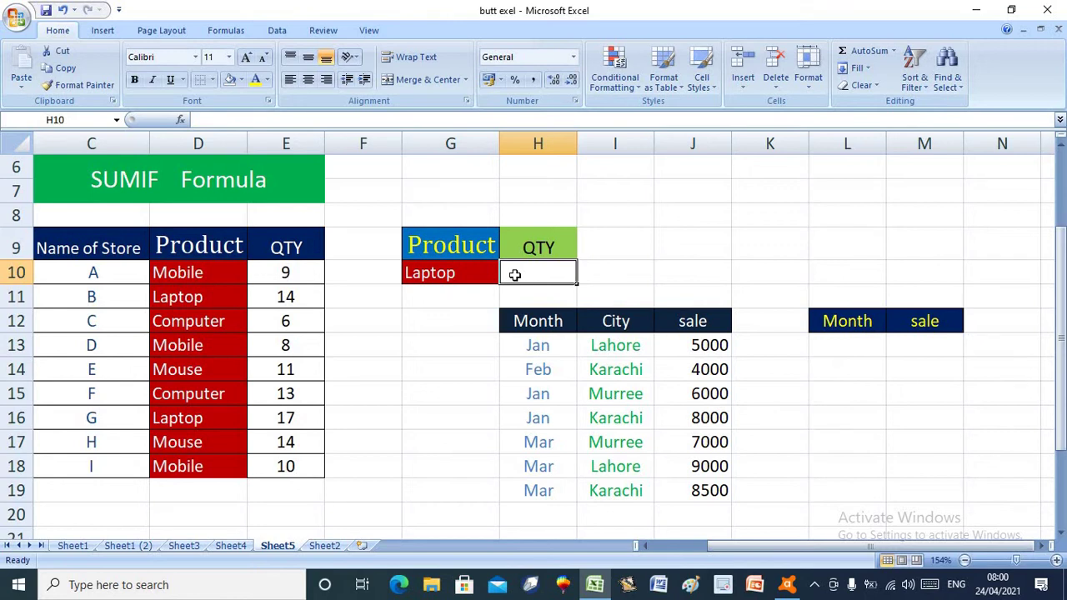
{"action": "type", "text": "="}
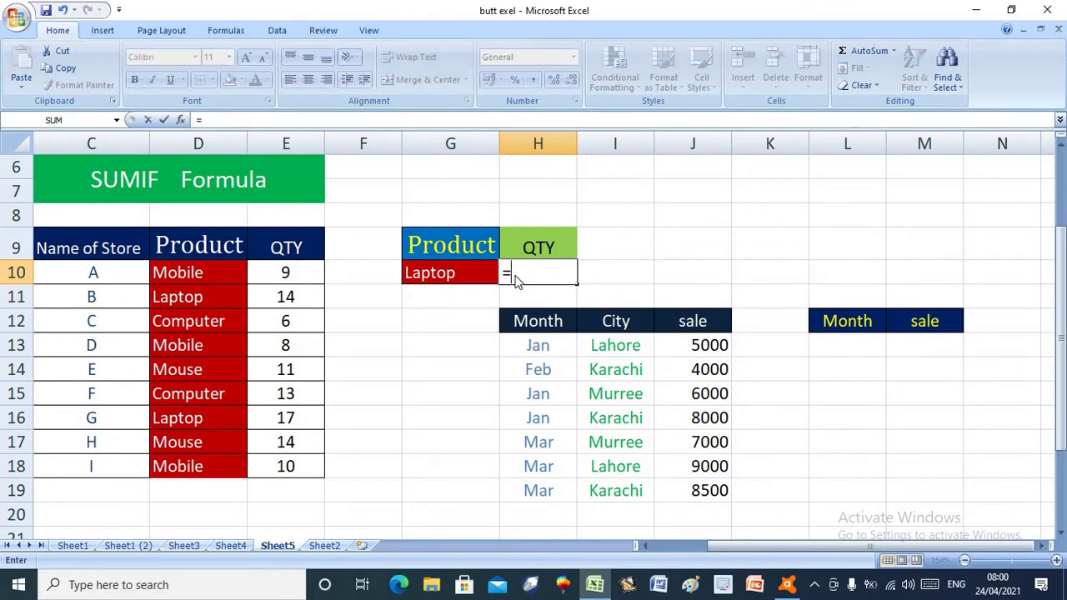
{"action": "type", "text": "su"}
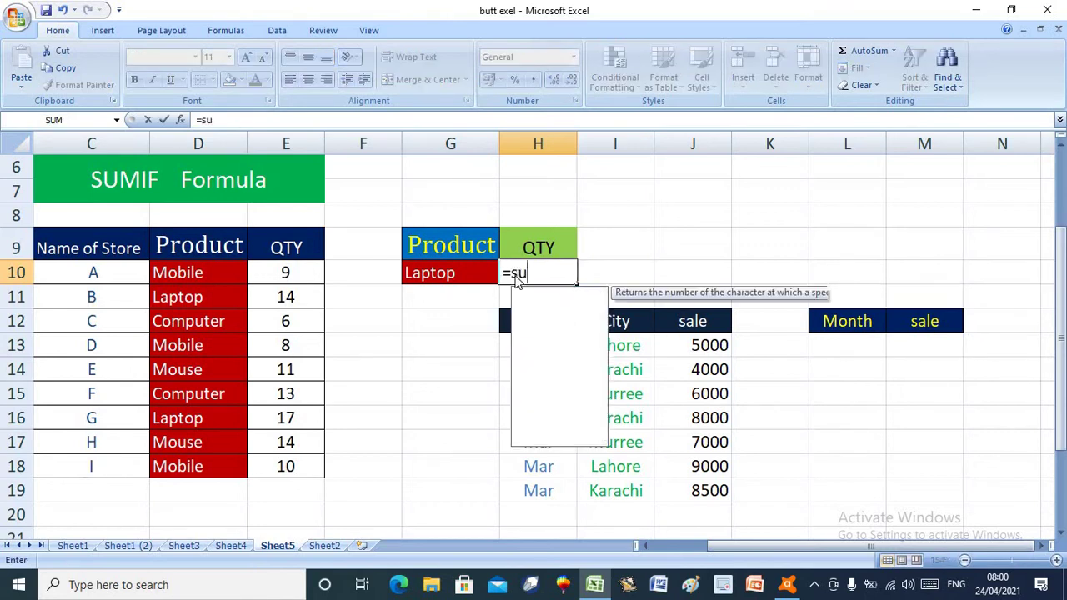
{"action": "type", "text": "mif"}
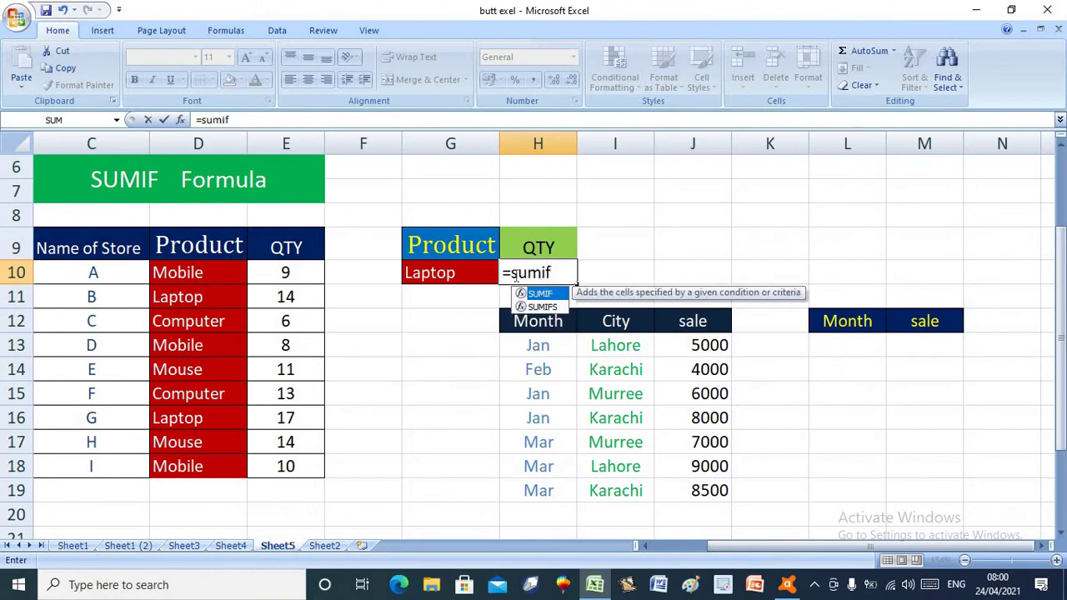
{"action": "type", "text": "("}
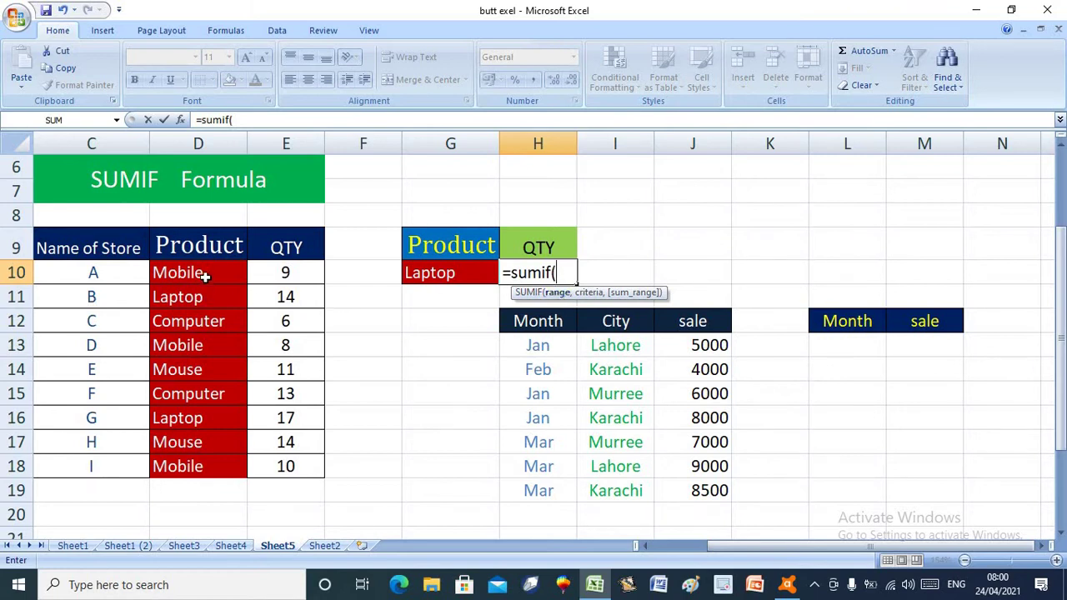
{"action": "left_click_drag", "start_coordinate": [204, 273], "coordinate": [200, 466]}
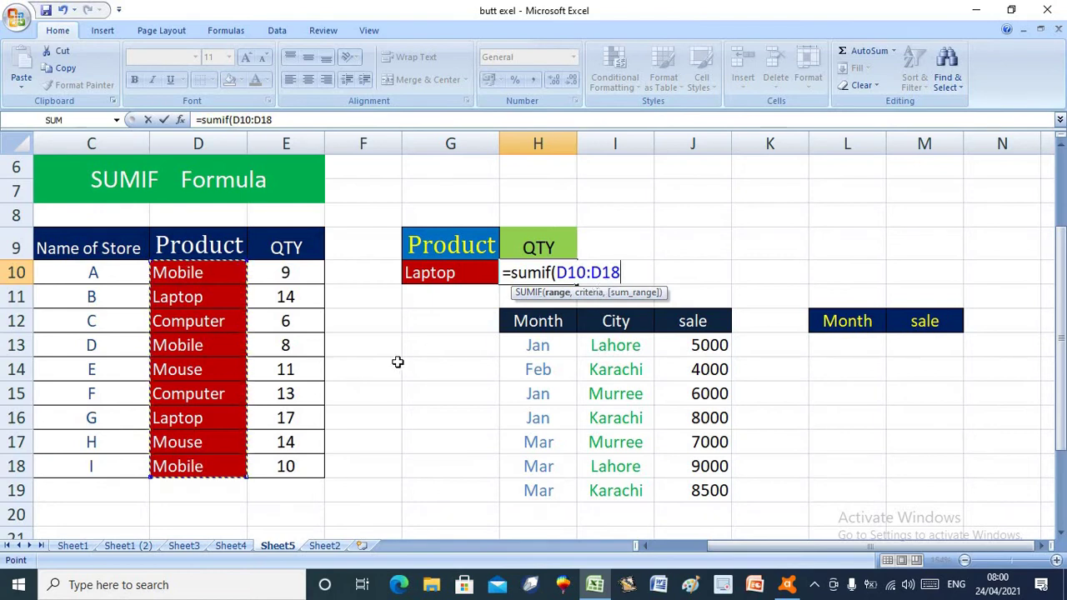
{"action": "type", "text": ","}
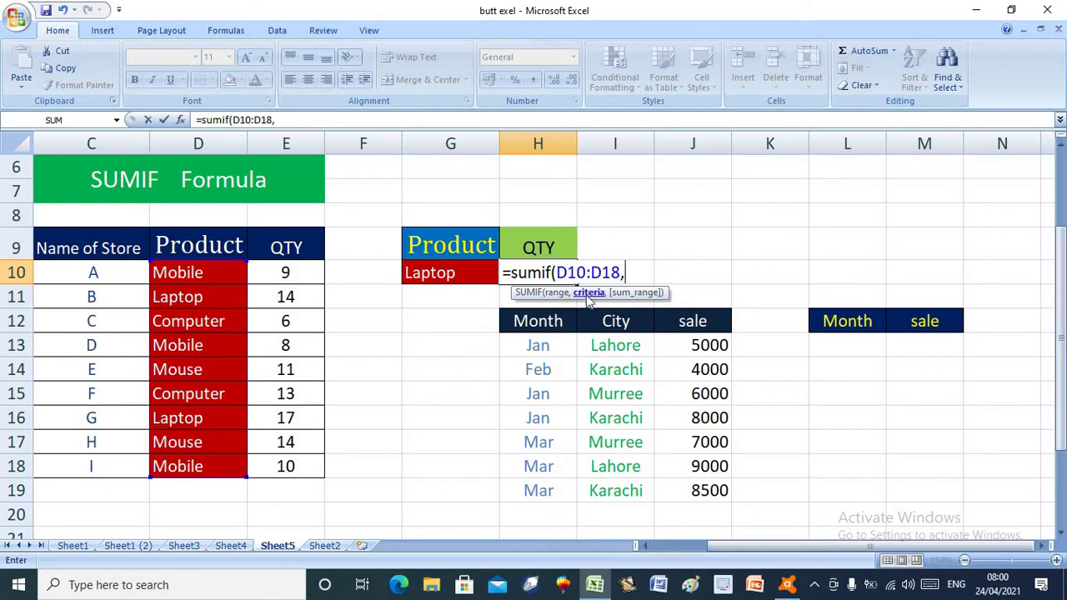
{"action": "left_click", "coordinate": [453, 273]}
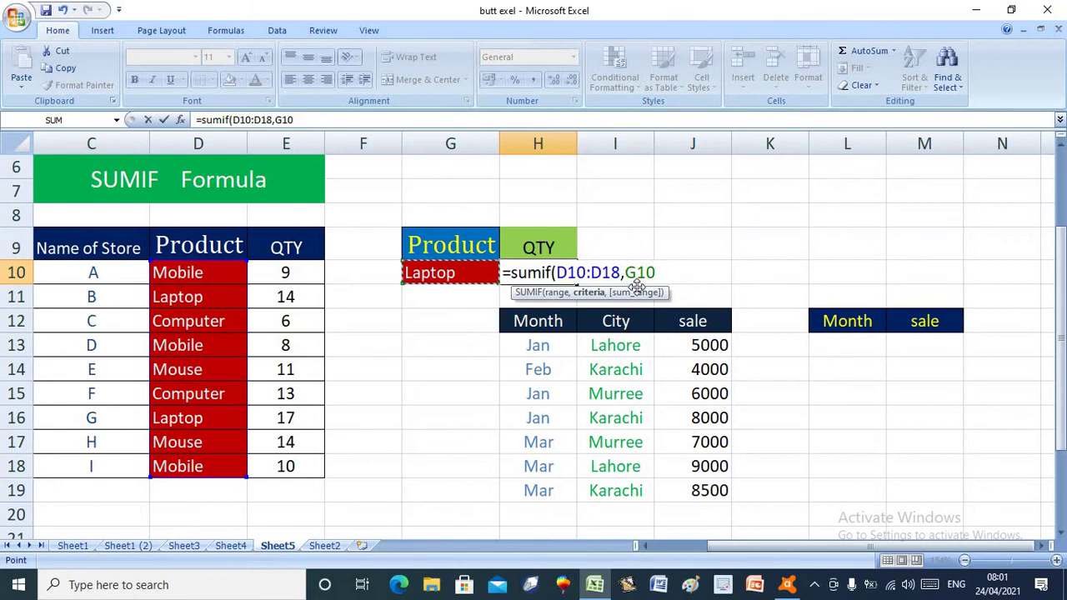
{"action": "type", "text": ","}
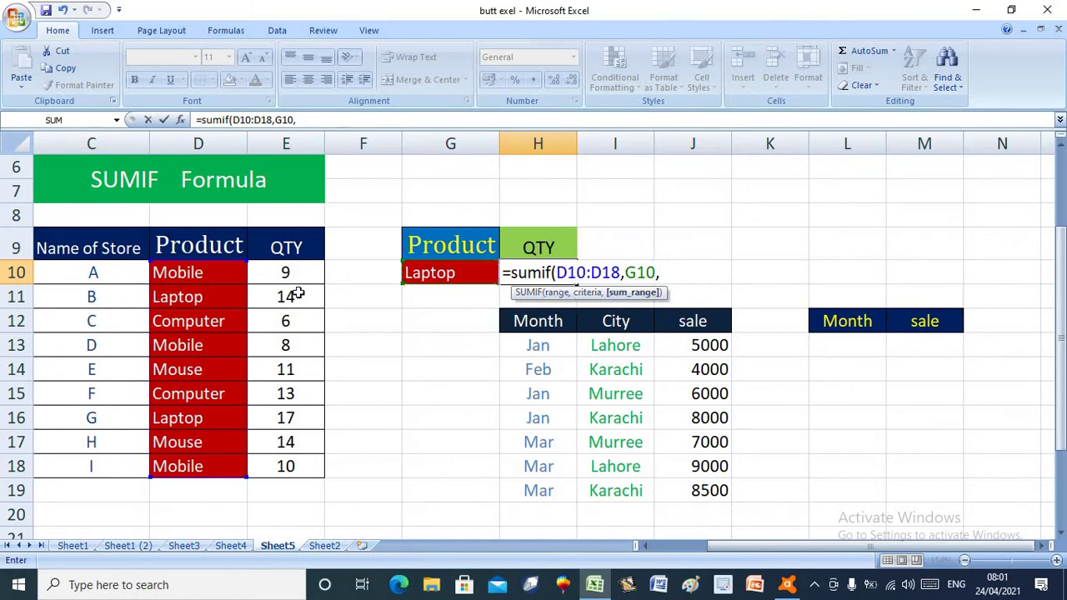
{"action": "left_click_drag", "start_coordinate": [285, 273], "coordinate": [286, 461]}
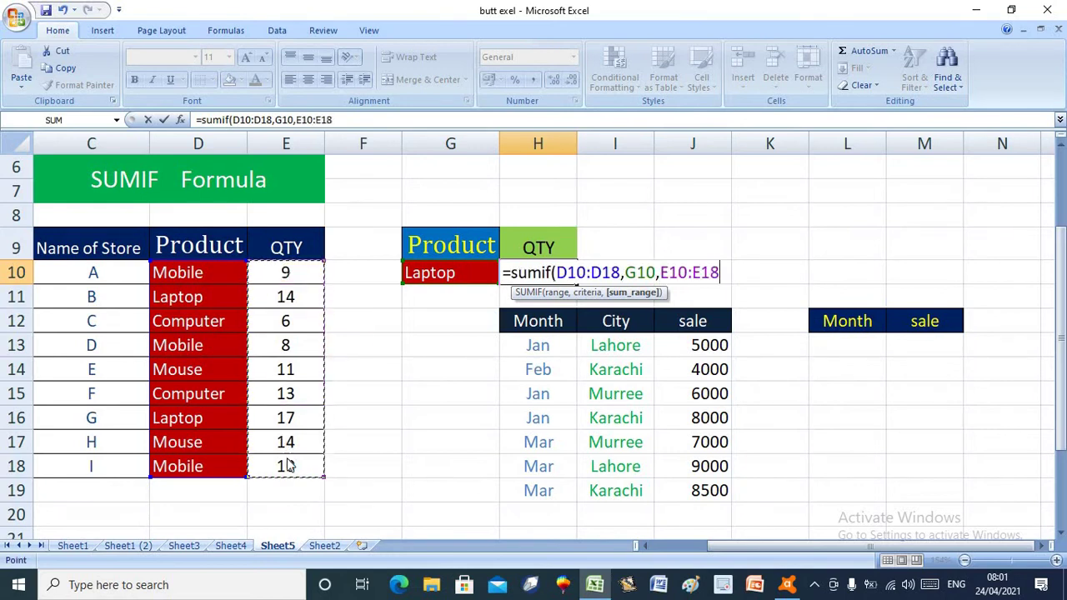
{"action": "type", "text": ")"}
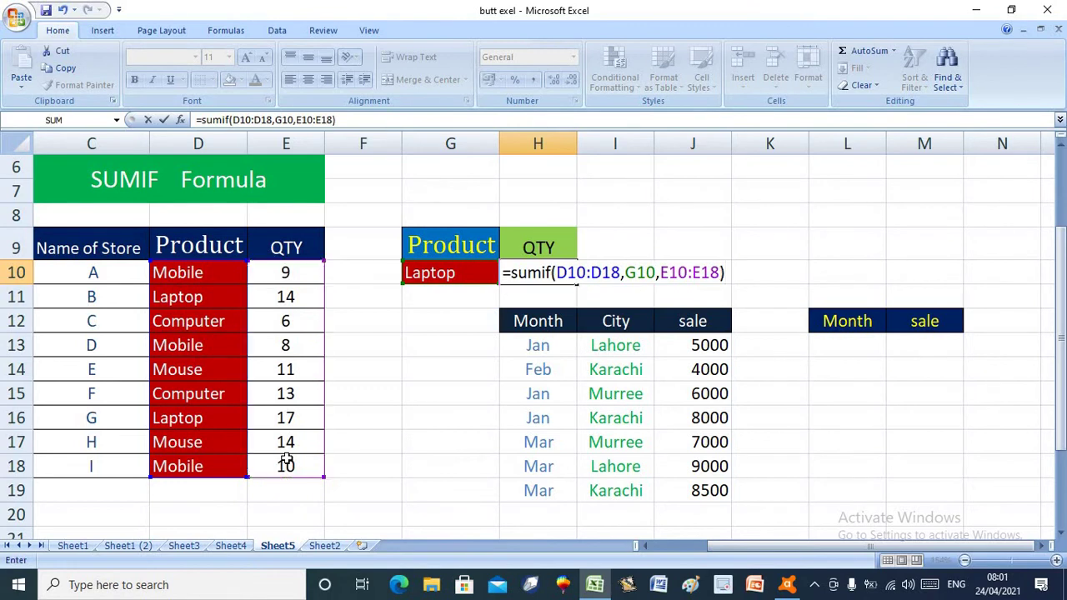
{"action": "key", "text": "Return"}
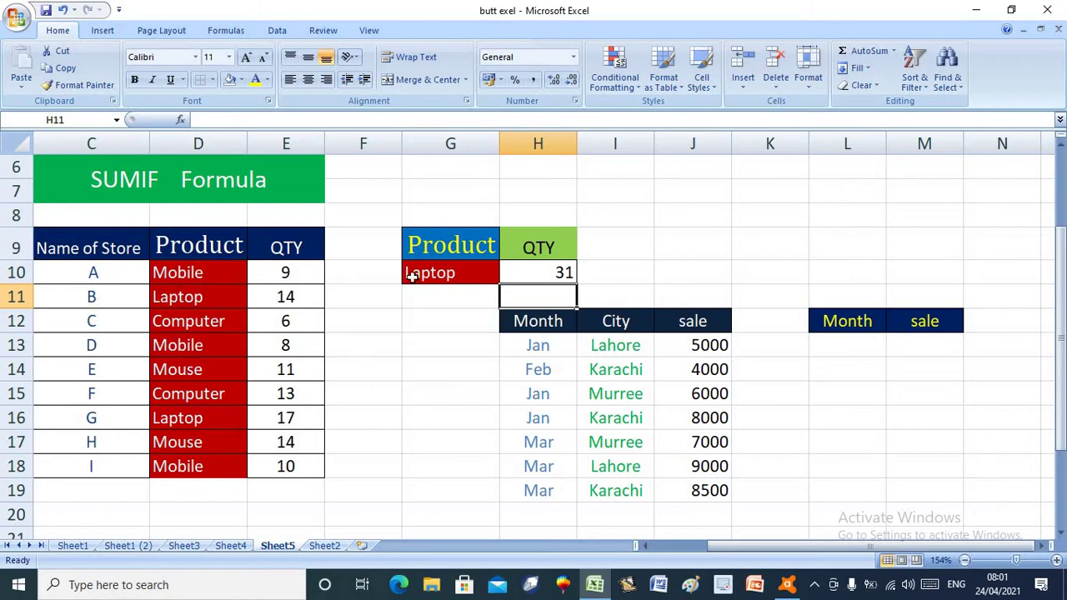
Check the SUMIF result in H10 against the two Laptop quantities in E11 and E16.
{"action": "left_click", "coordinate": [521, 276]}
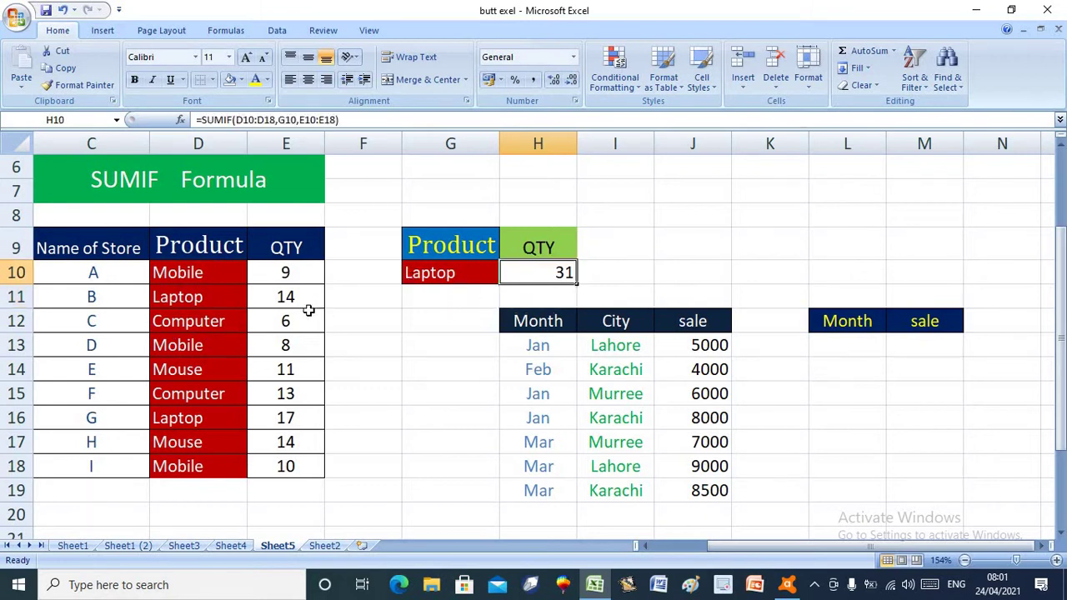
{"action": "left_click", "coordinate": [283, 297]}
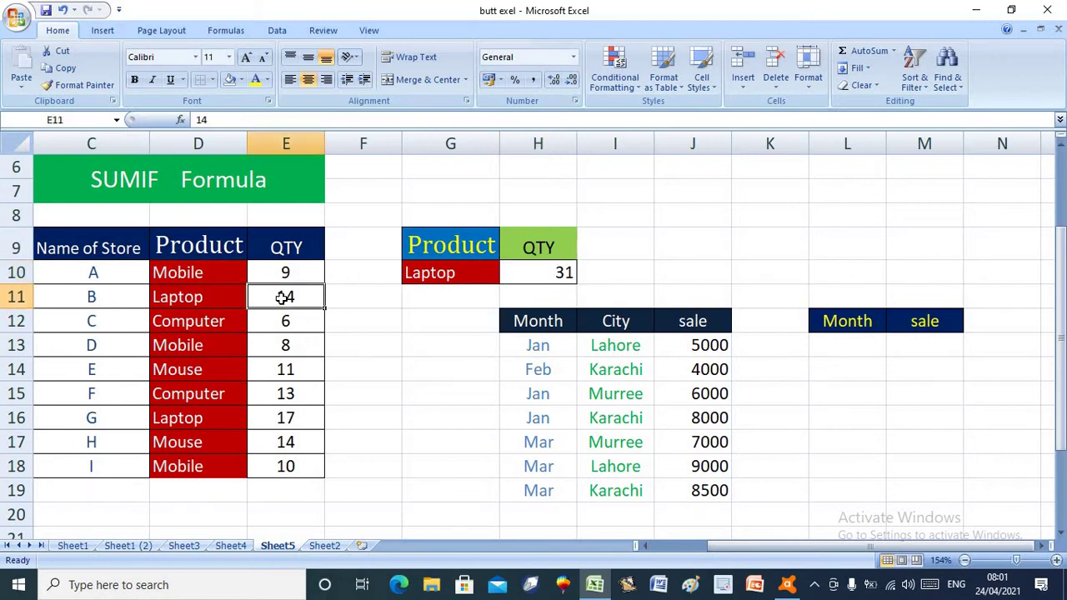
{"action": "left_click", "coordinate": [286, 418]}
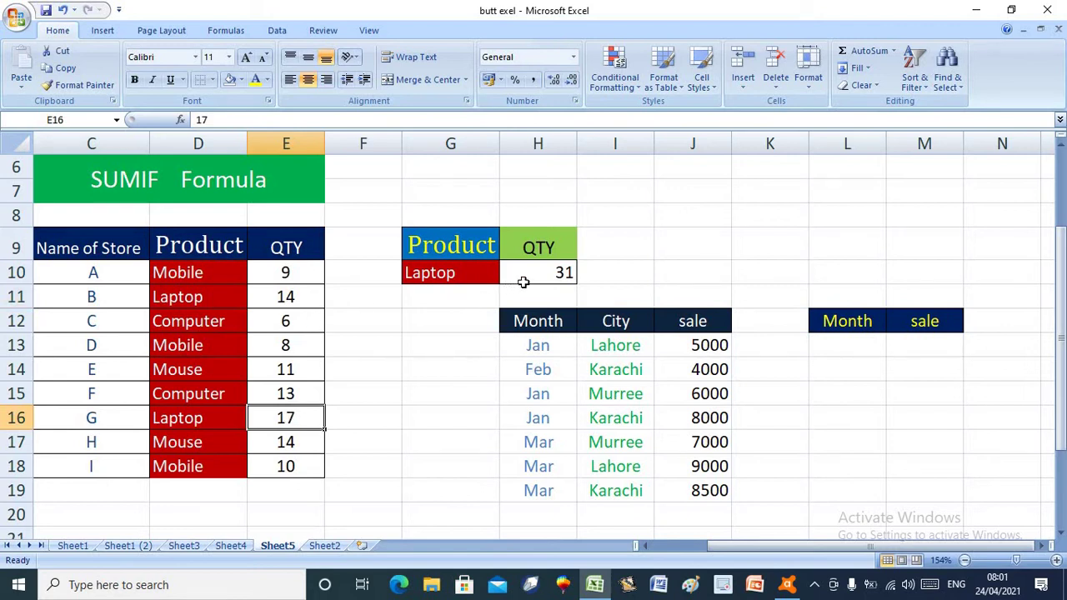
Replace the product in G10 with Mobile copied from D10 and review the SUMIF total in H10.
{"action": "left_click", "coordinate": [427, 275]}
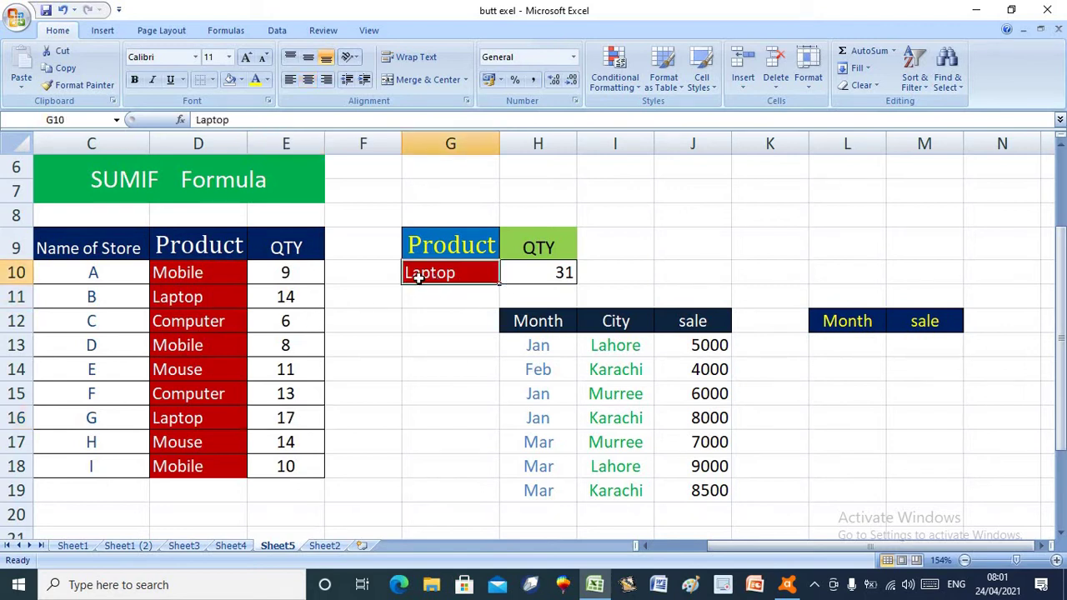
{"action": "left_click", "coordinate": [190, 275]}
{"action": "right_click", "coordinate": [190, 275]}
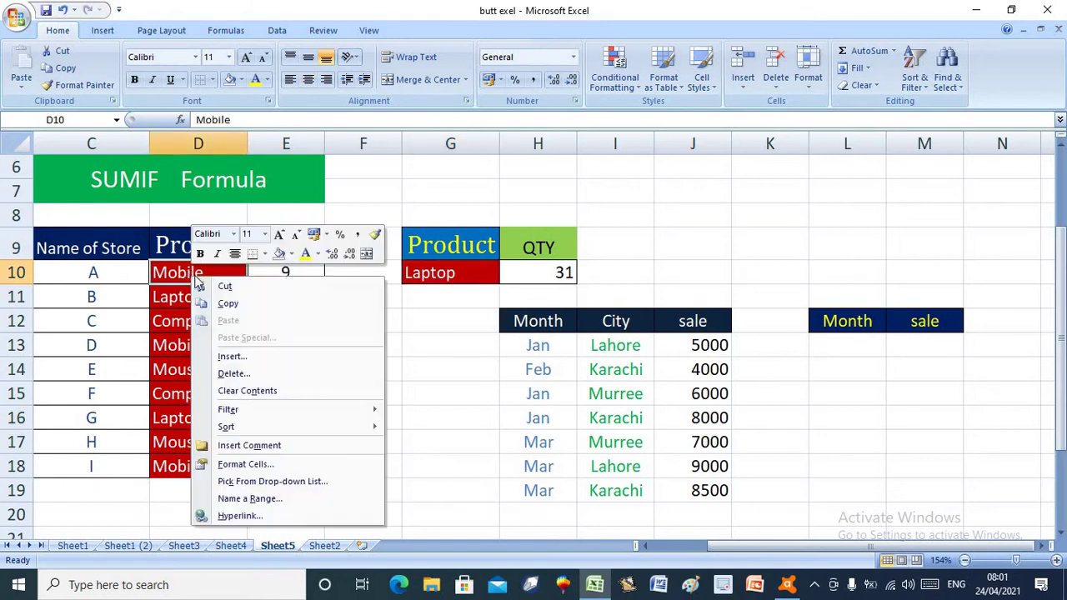
{"action": "left_click", "coordinate": [228, 305]}
{"action": "left_click", "coordinate": [443, 272]}
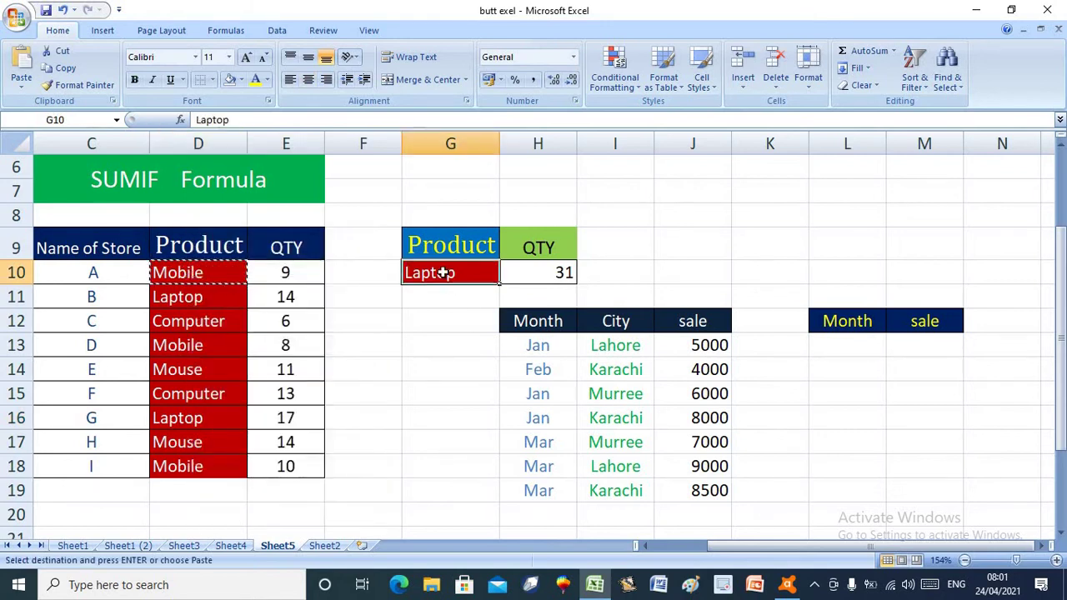
{"action": "right_click", "coordinate": [443, 273]}
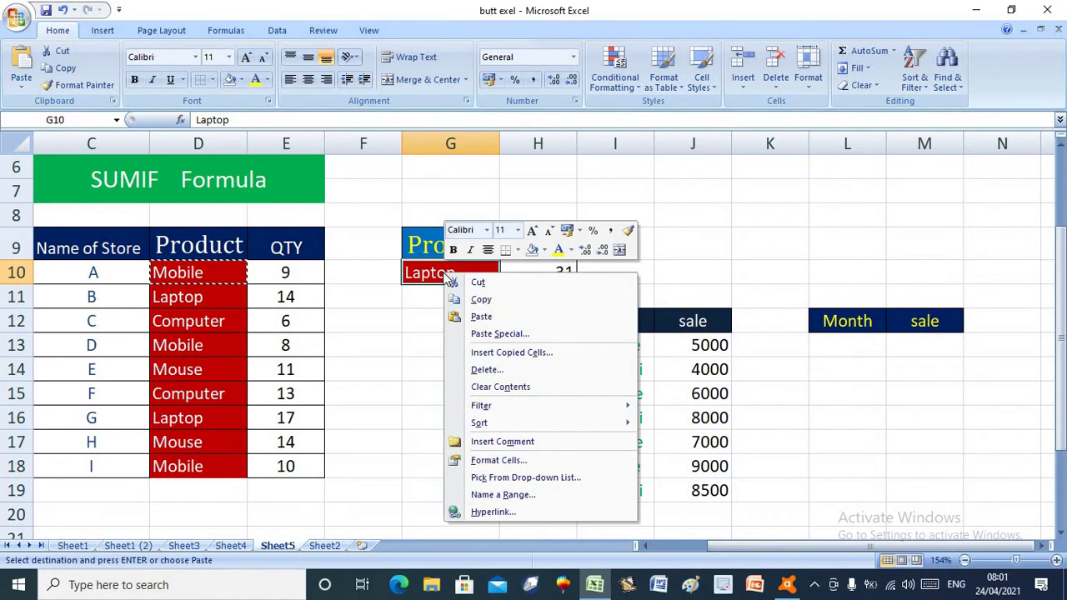
{"action": "left_click", "coordinate": [481, 319]}
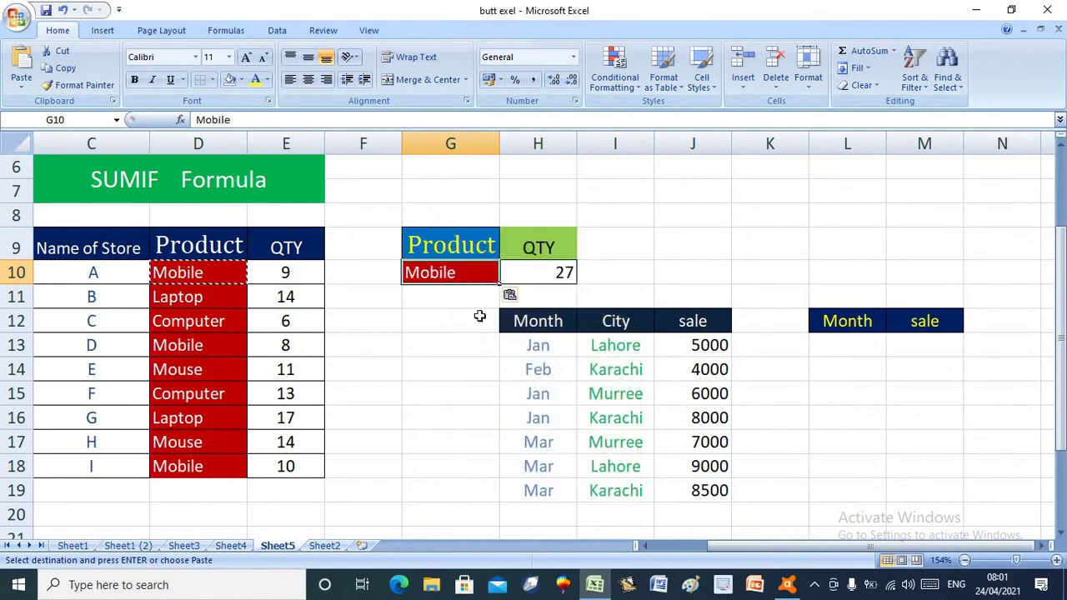
{"action": "left_click", "coordinate": [548, 275]}
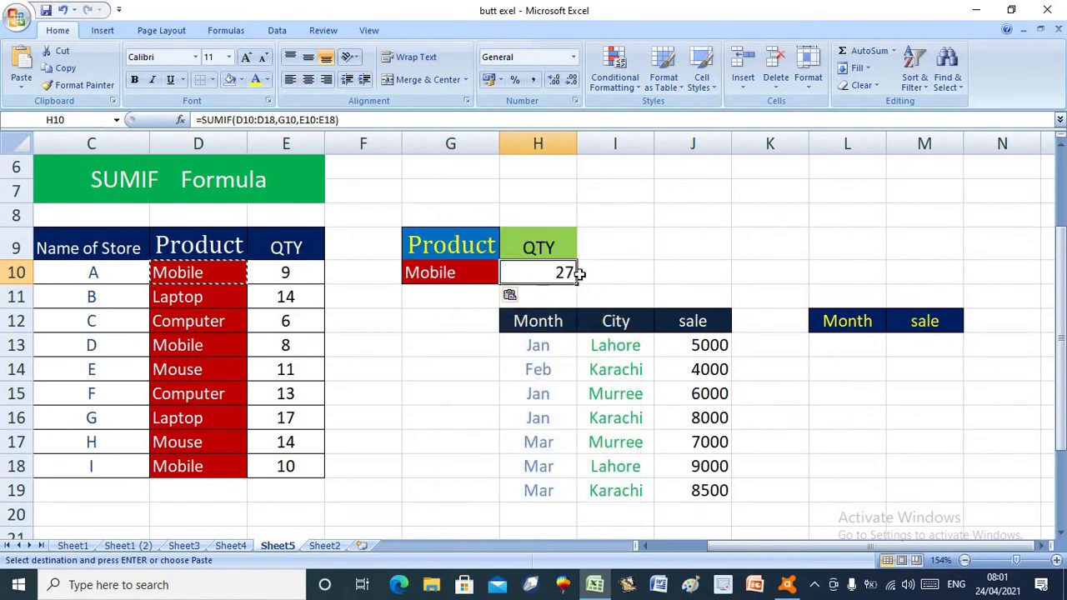
{"action": "double_click", "coordinate": [620, 281]}
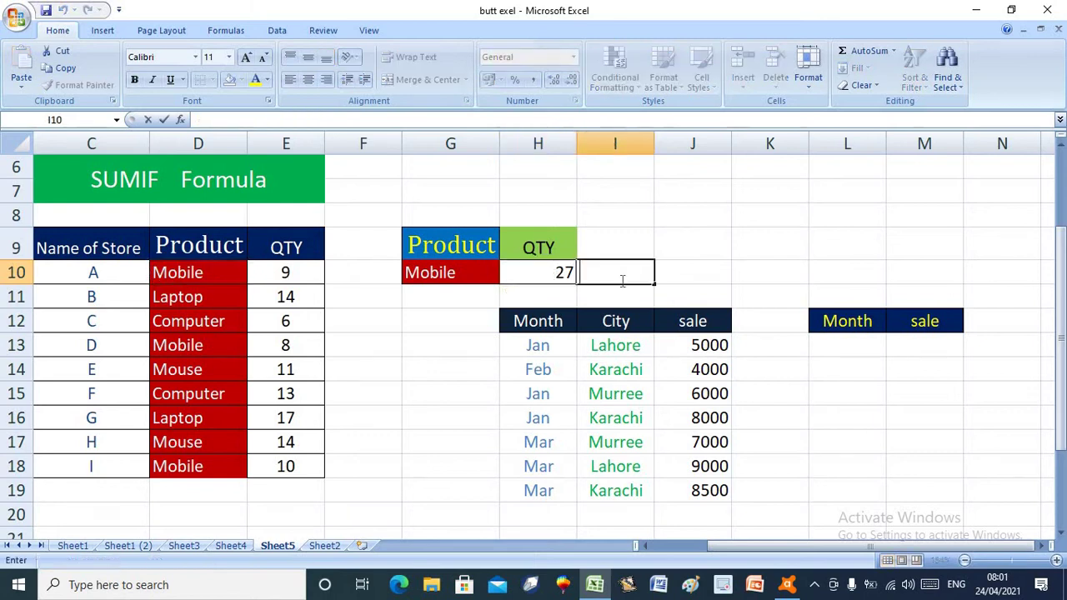
{"action": "left_click", "coordinate": [549, 274]}
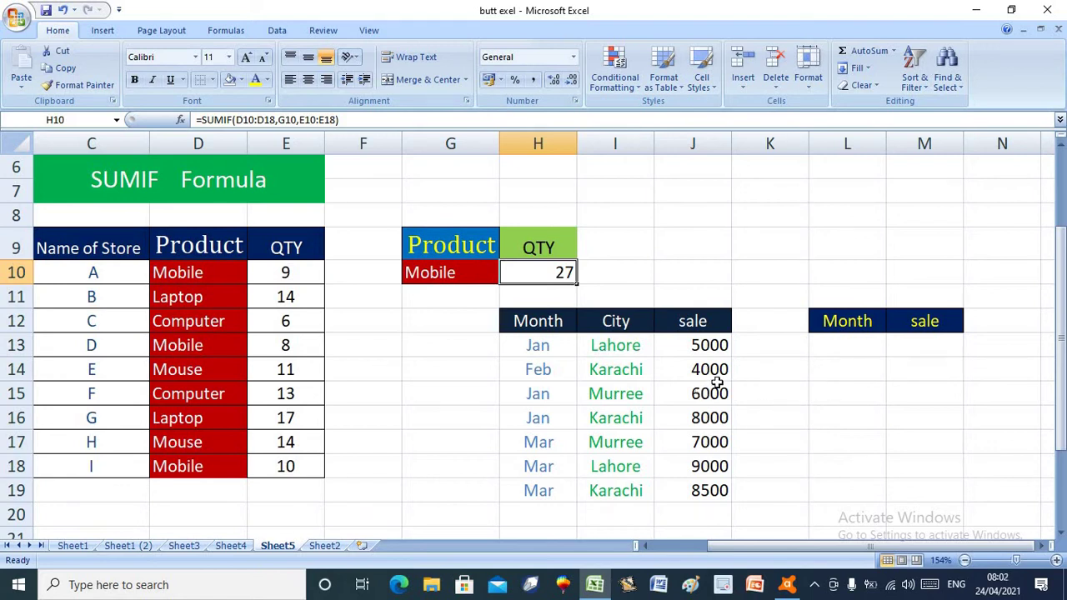
Copy the month Jan from H13 into L13, under the Month heading of the empty lookup table.
{"action": "left_click", "coordinate": [543, 345]}
{"action": "left_click", "coordinate": [547, 374]}
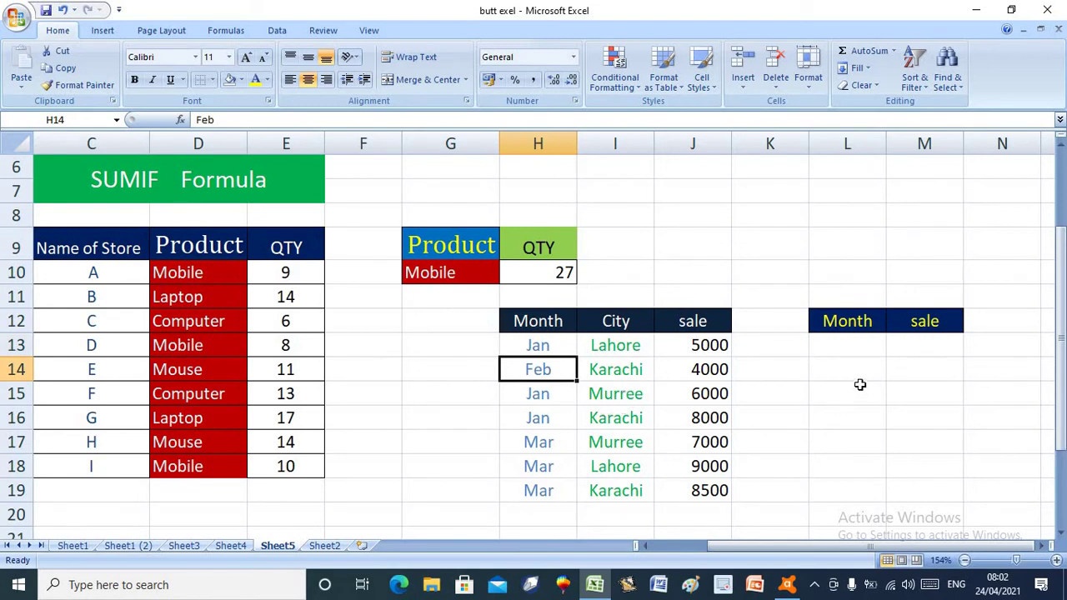
{"action": "left_click", "coordinate": [538, 350]}
{"action": "right_click", "coordinate": [538, 349]}
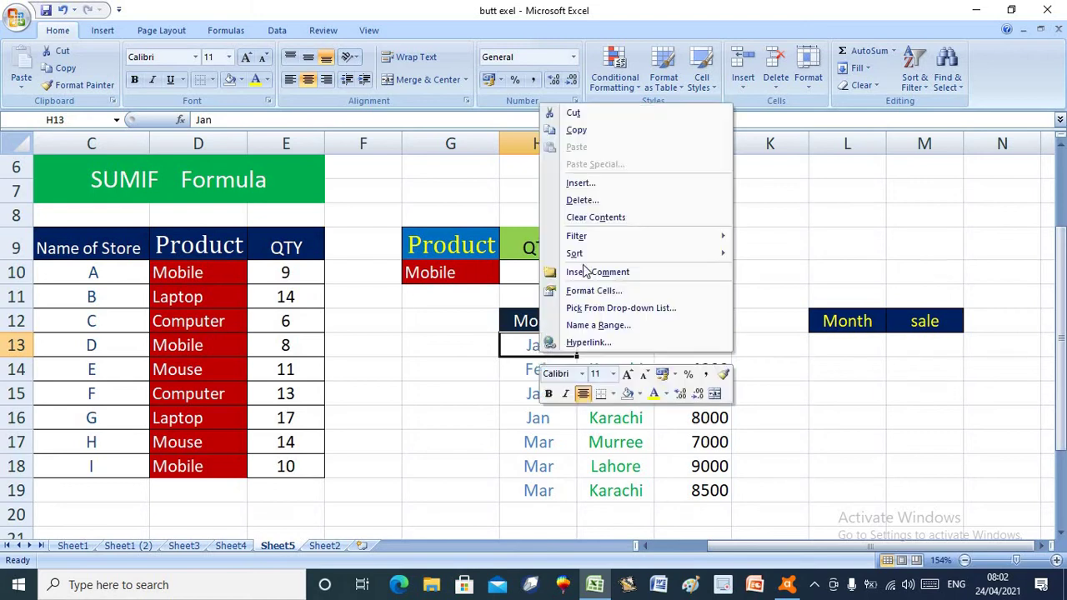
{"action": "left_click", "coordinate": [588, 133]}
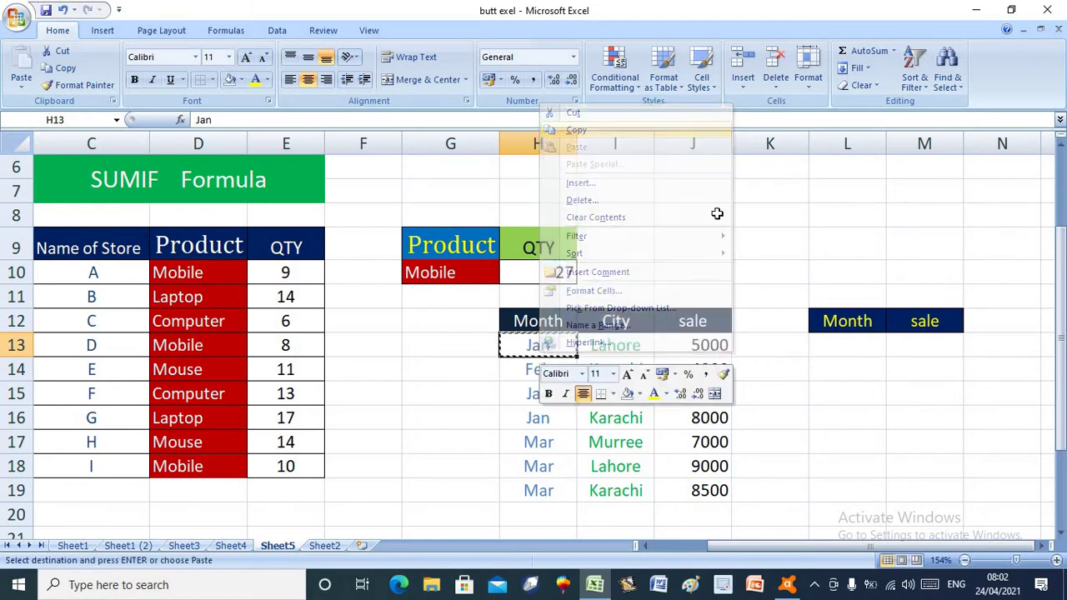
{"action": "left_click", "coordinate": [853, 343]}
{"action": "right_click", "coordinate": [853, 343]}
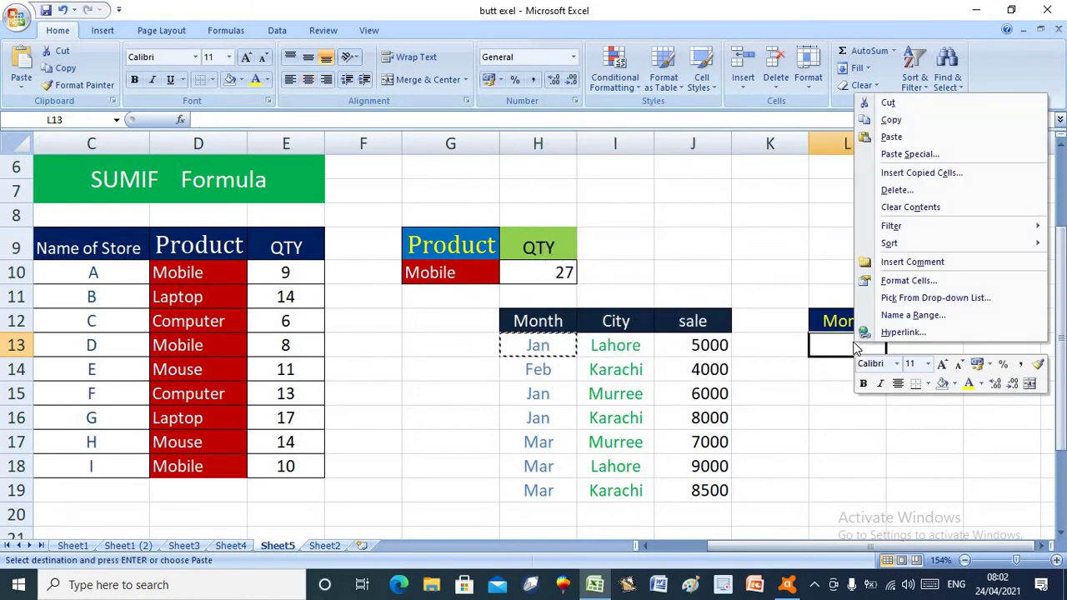
{"action": "left_click", "coordinate": [890, 137]}
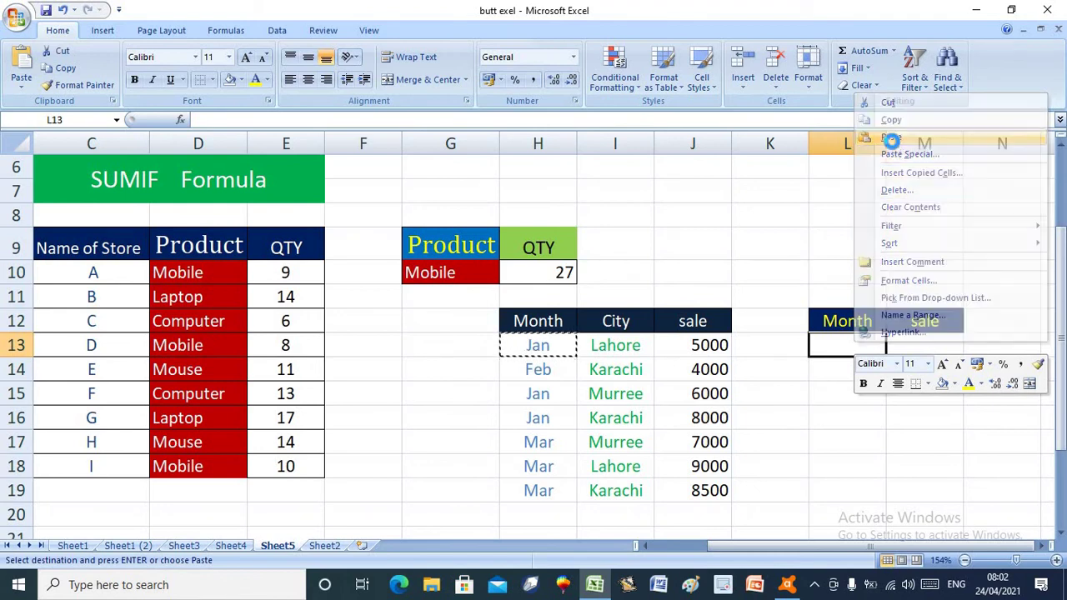
Enter the formula =SUMIF(H13:H19,L13,J13:J19) in M13 to total the sales for the month named in L13.
{"action": "double_click", "coordinate": [910, 346]}
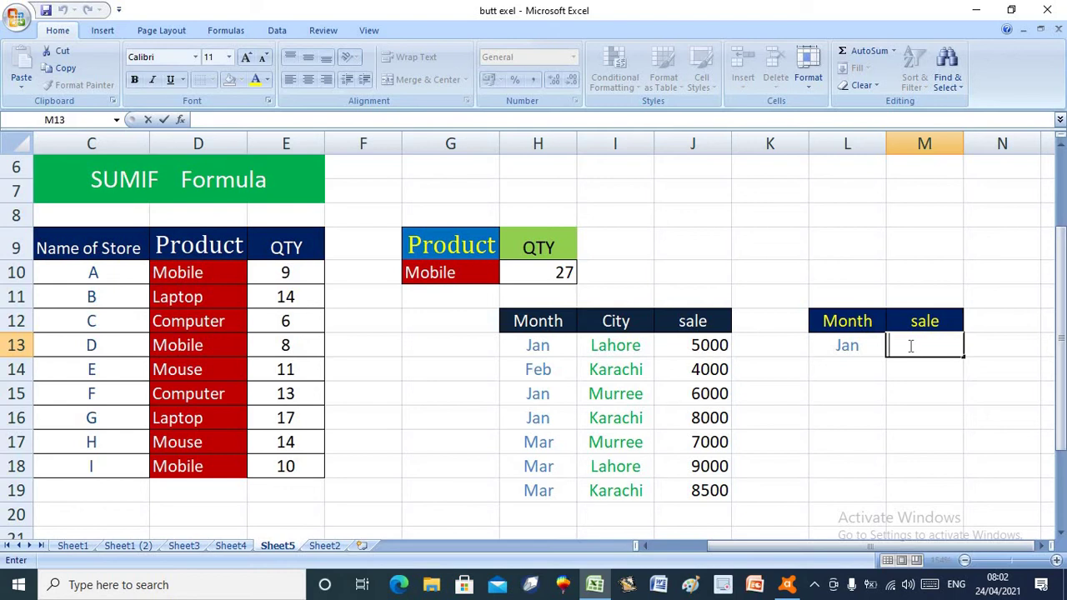
{"action": "type", "text": "="}
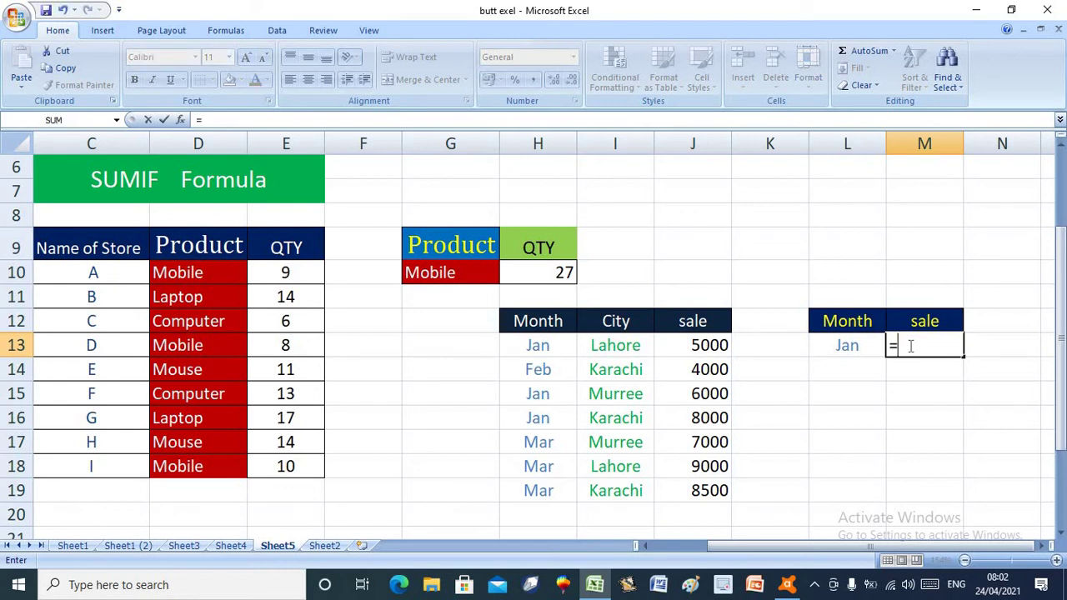
{"action": "type", "text": "sum"}
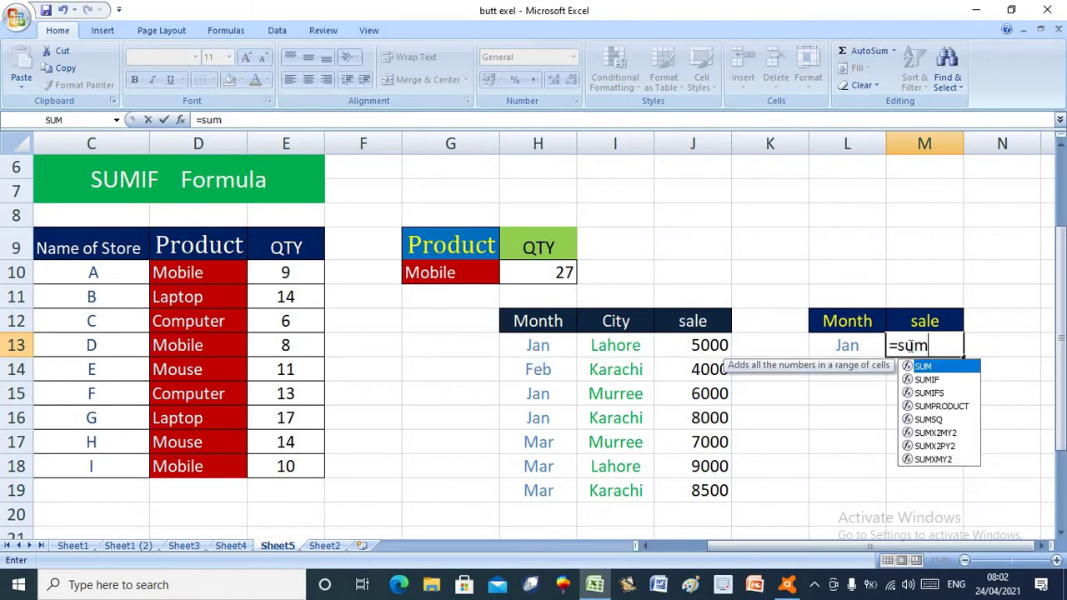
{"action": "type", "text": "if("}
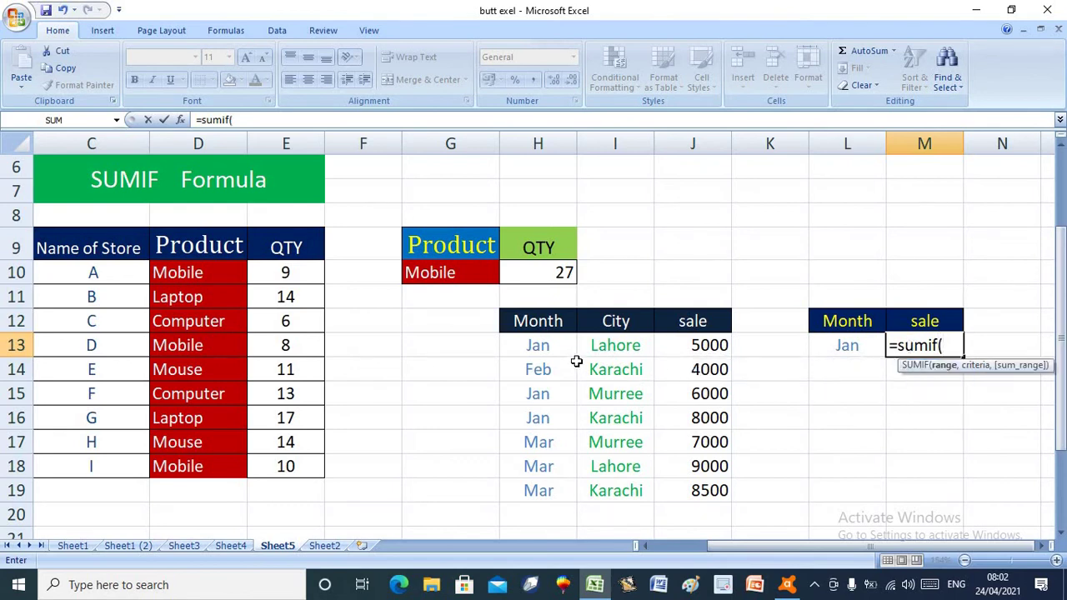
{"action": "left_click_drag", "start_coordinate": [557, 348], "coordinate": [551, 484]}
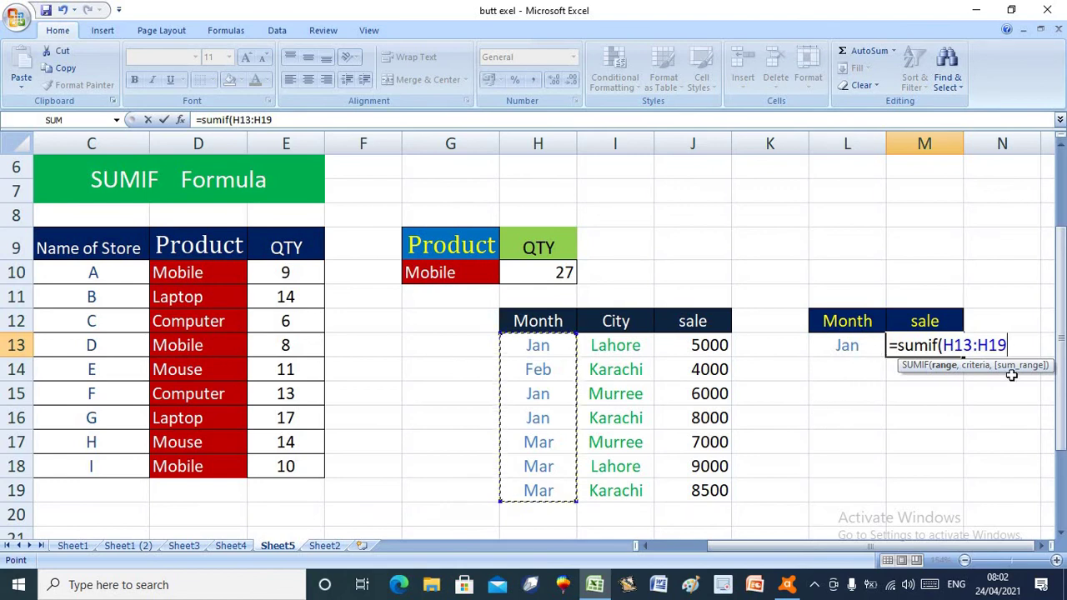
{"action": "type", "text": ","}
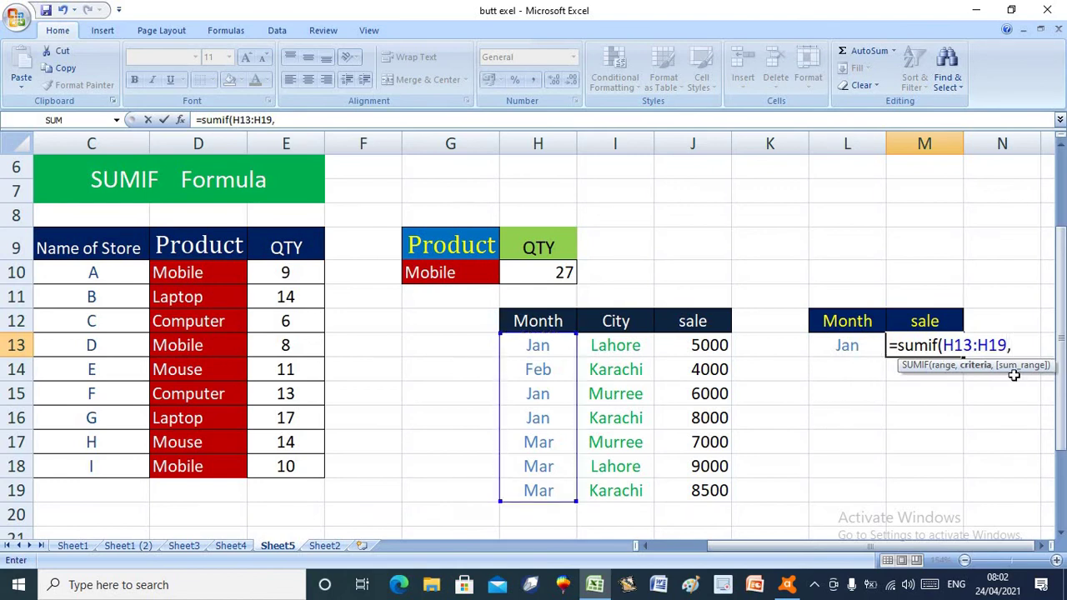
{"action": "left_click", "coordinate": [849, 346]}
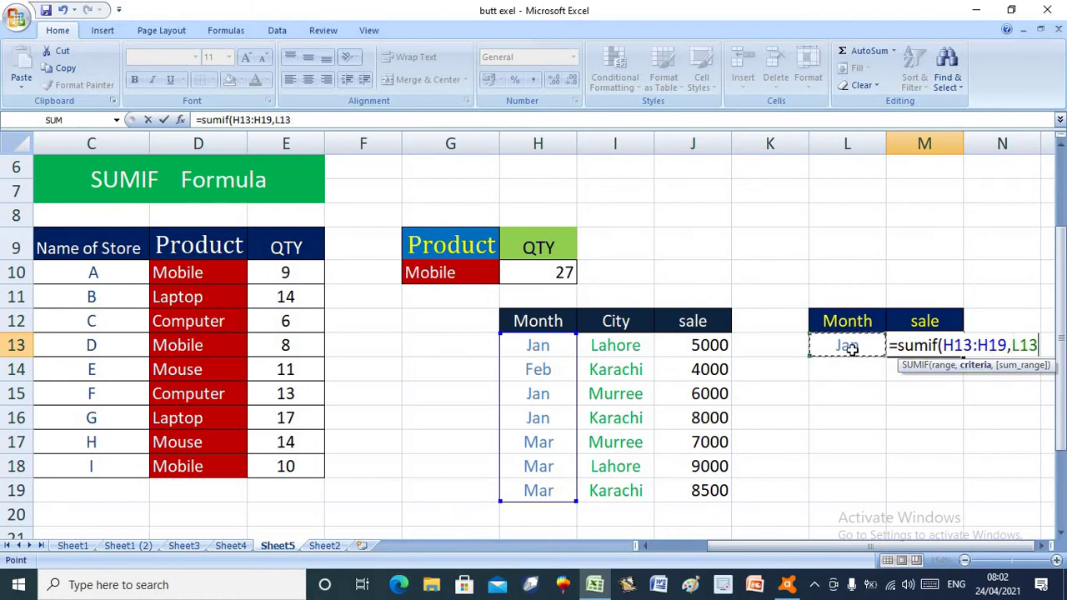
{"action": "type", "text": ","}
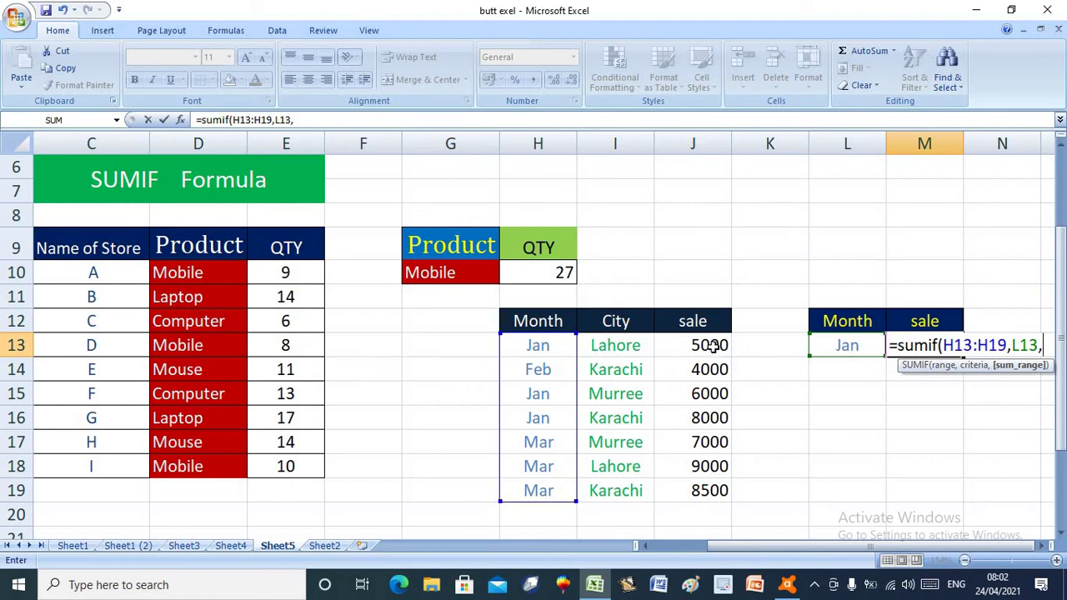
{"action": "left_click_drag", "start_coordinate": [711, 348], "coordinate": [711, 487]}
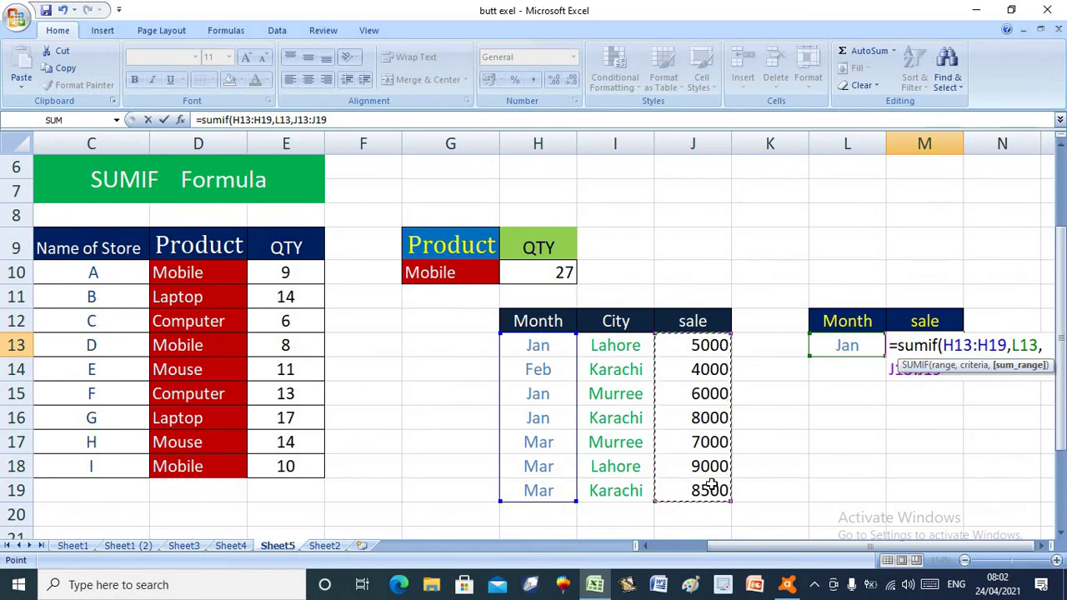
{"action": "type", "text": ")"}
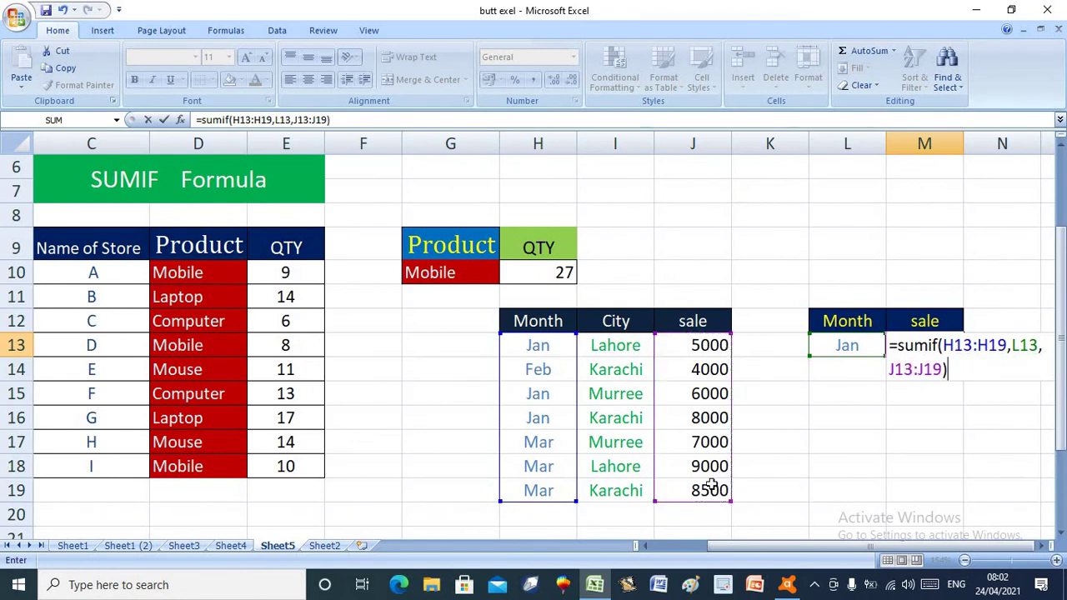
{"action": "key", "text": "Return"}
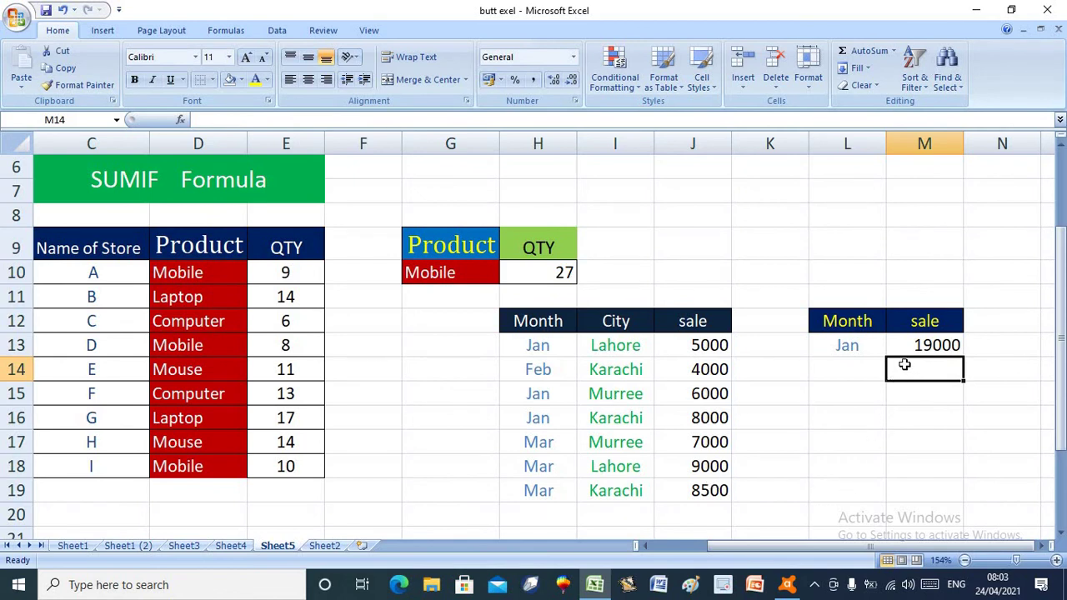
Replace the month in L13 with feb to recalculate the sales total.
{"action": "left_click", "coordinate": [840, 349]}
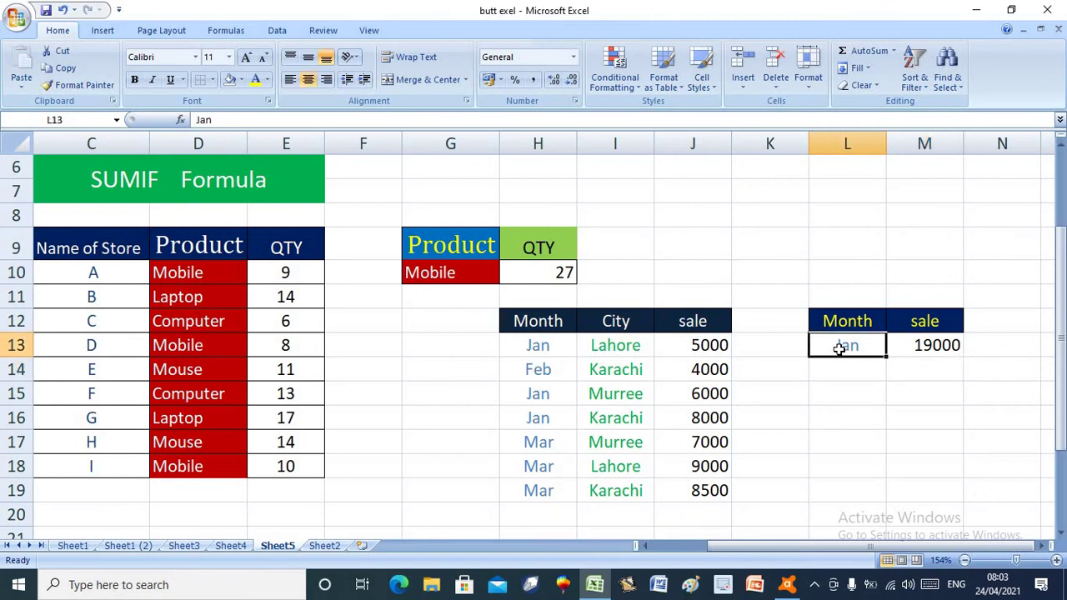
{"action": "type", "text": "feb"}
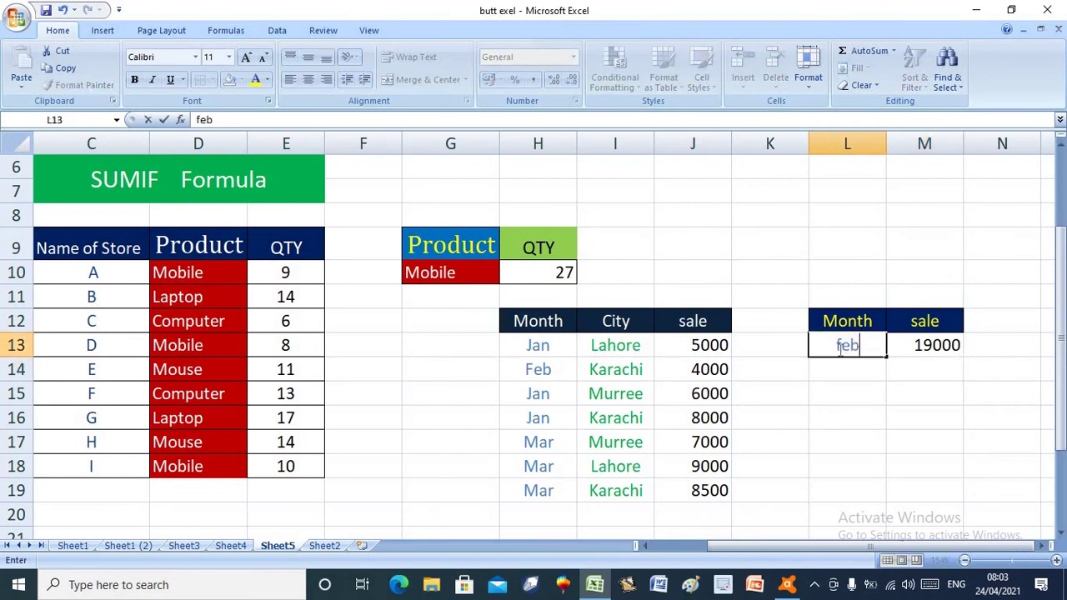
{"action": "key", "text": "Return"}
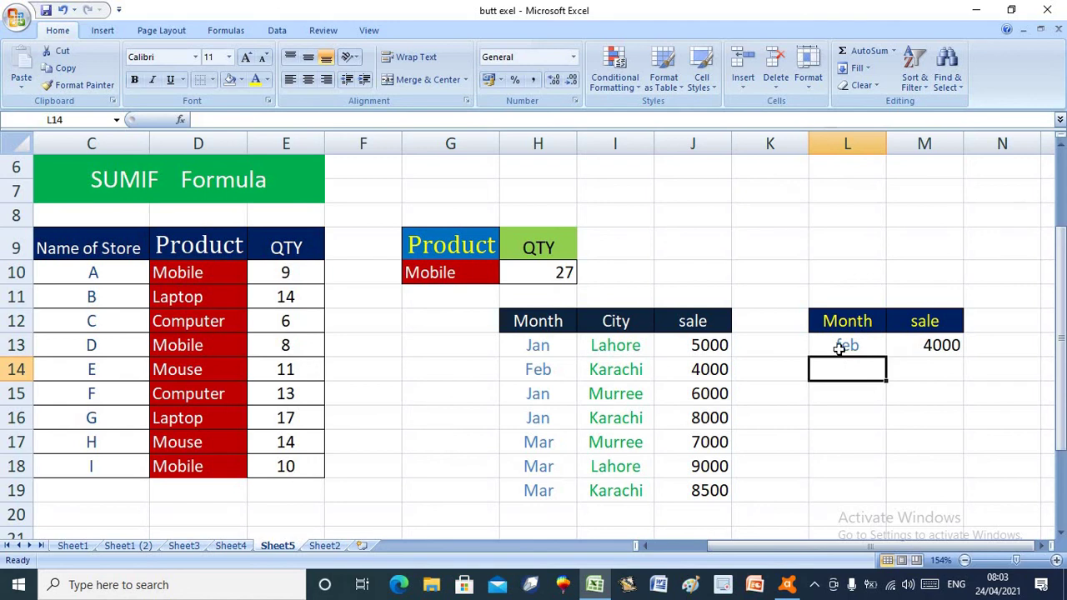